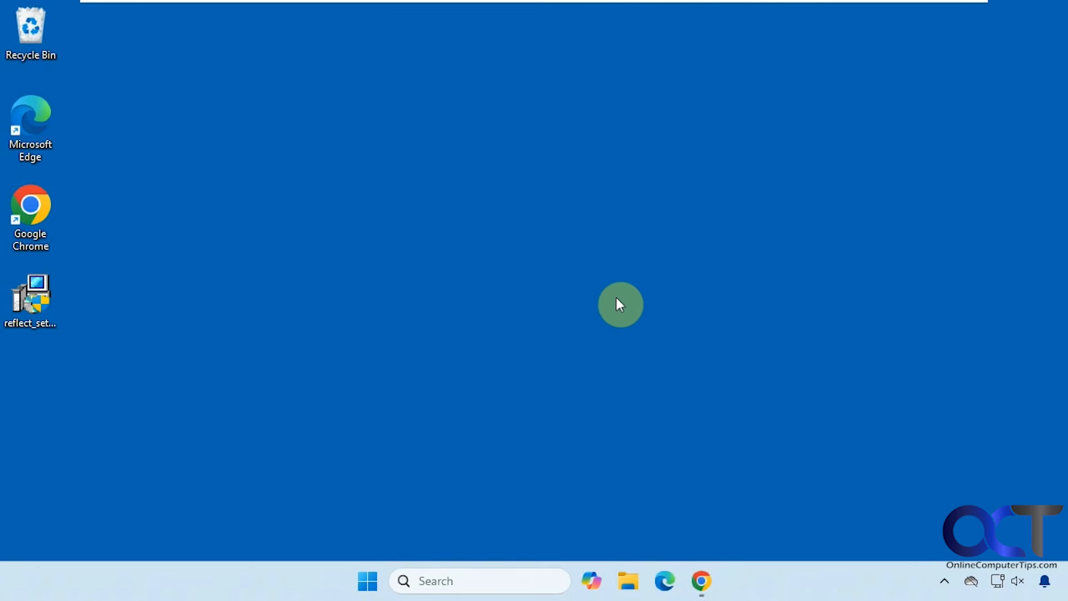
Review the Reflect X Home plan page and the archive.org page for the Macrium Reflect x64 v8.0.7783 installer in Chrome.
left_click(704, 580)
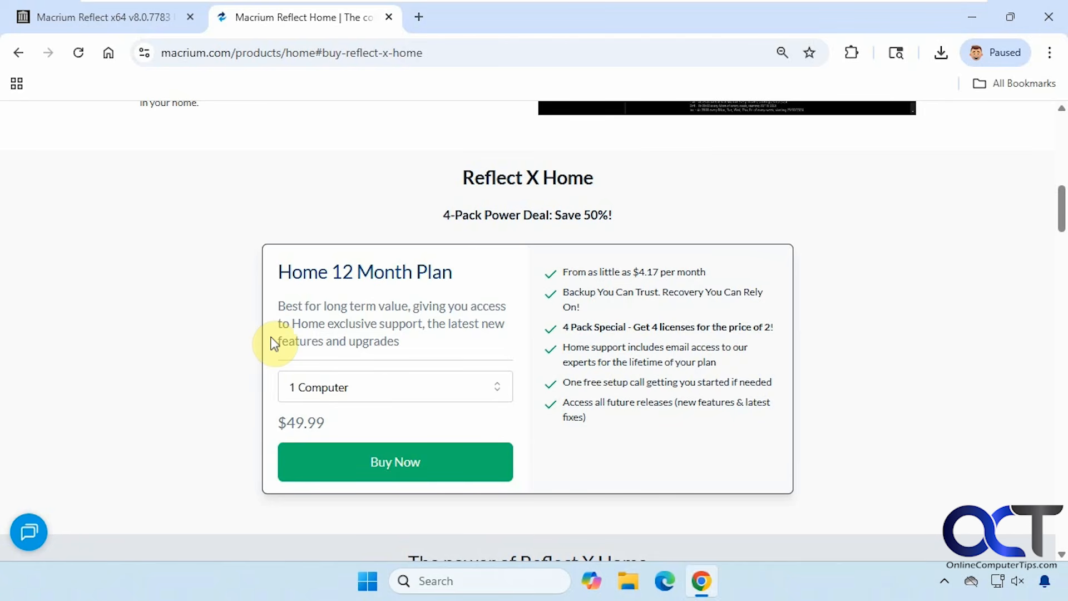
left_click(121, 20)
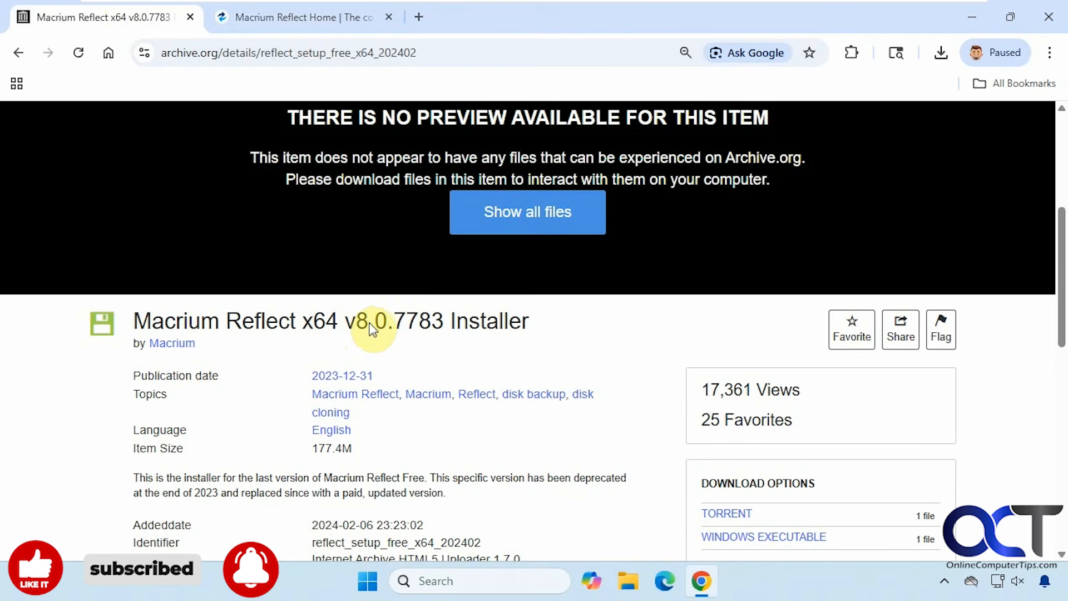
scroll(681, 384, "down", 1)
scroll(678, 379, "down", 1)
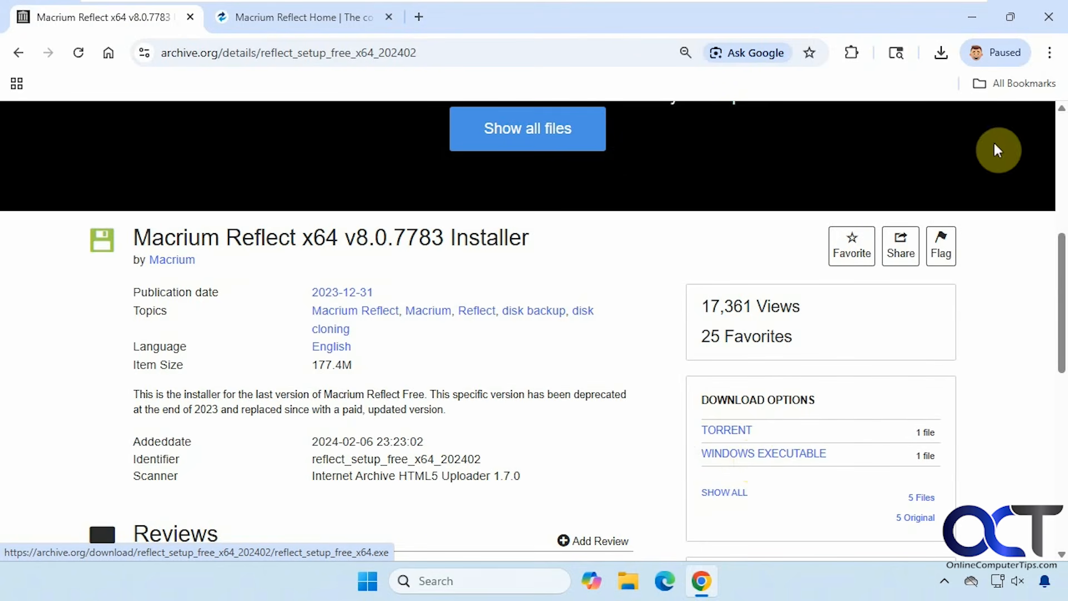
left_click(972, 17)
Run the reflect_setup_free_x64.exe installer from the desktop, allow it to make changes, and continue past the welcome page.
left_click(51, 301)
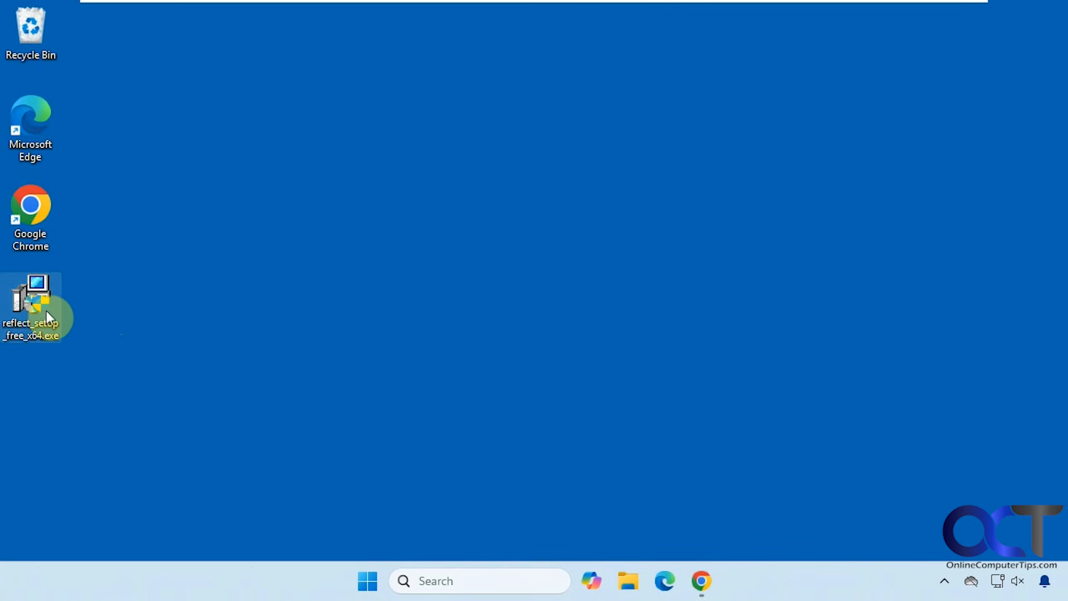
double_click(45, 312)
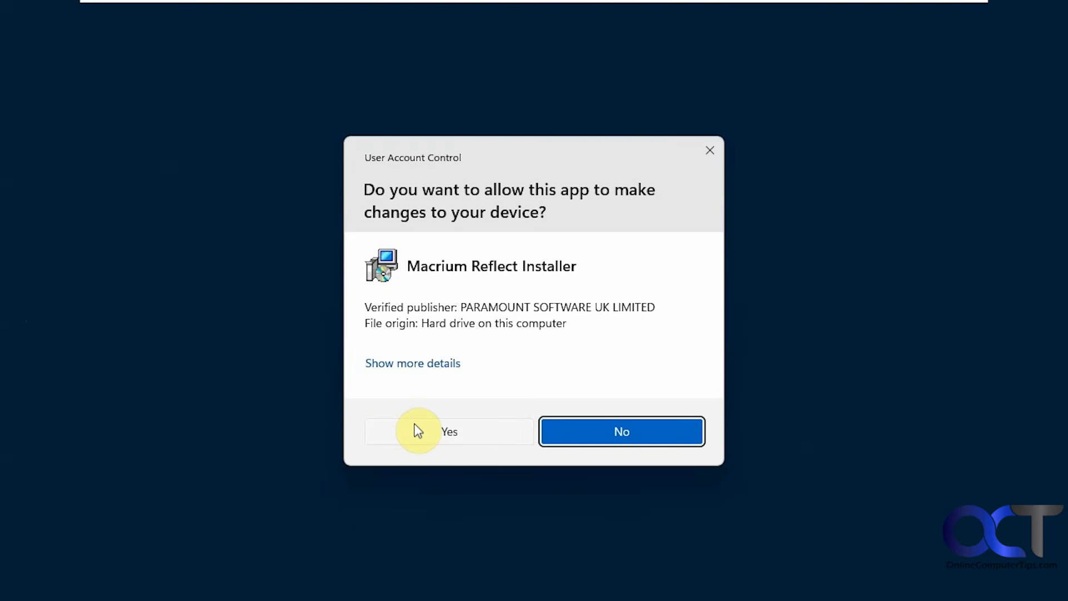
left_click(418, 431)
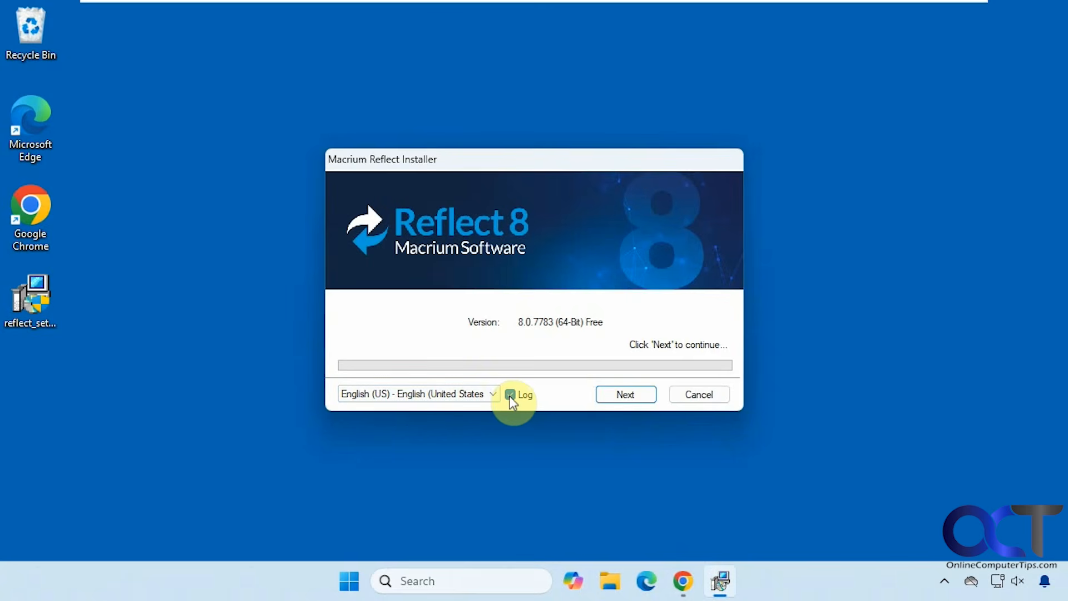
left_click(620, 396)
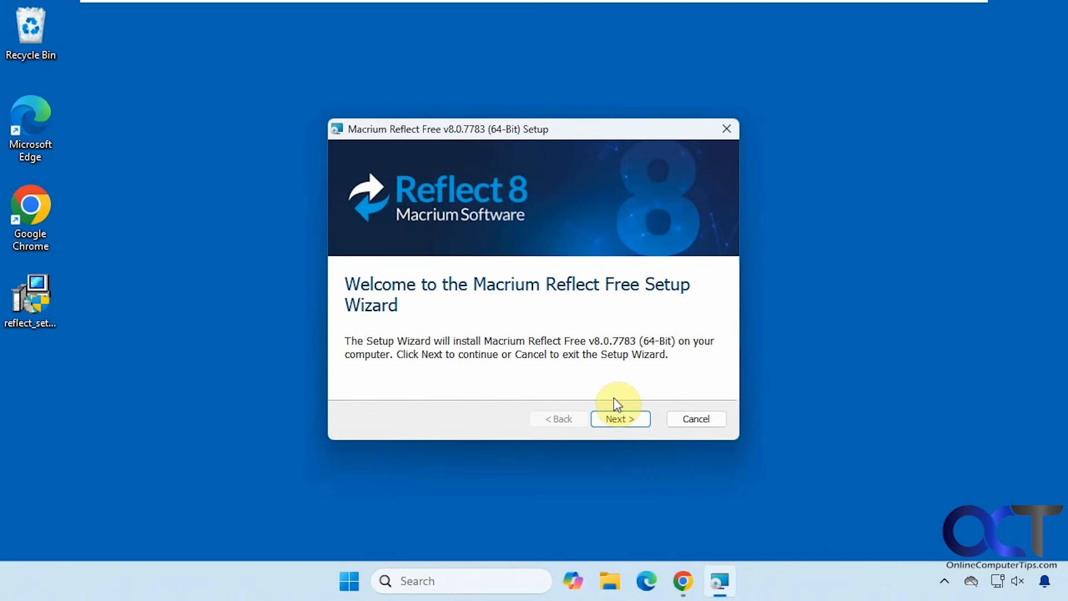
left_click(614, 417)
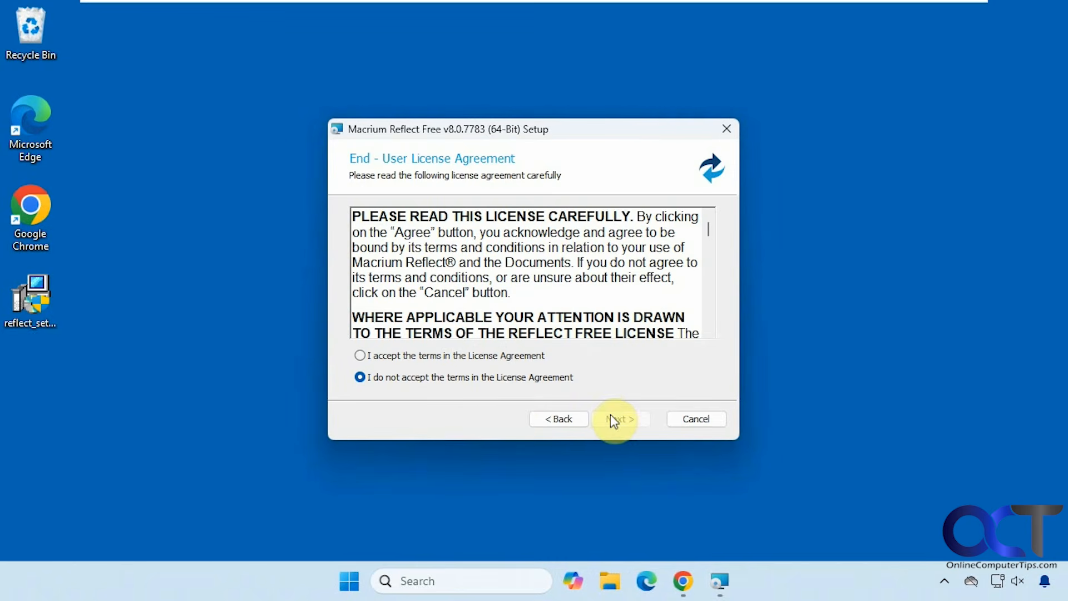
Accept the license agreement and agree to personal, non-commercial use of the Free edition.
left_click(498, 359)
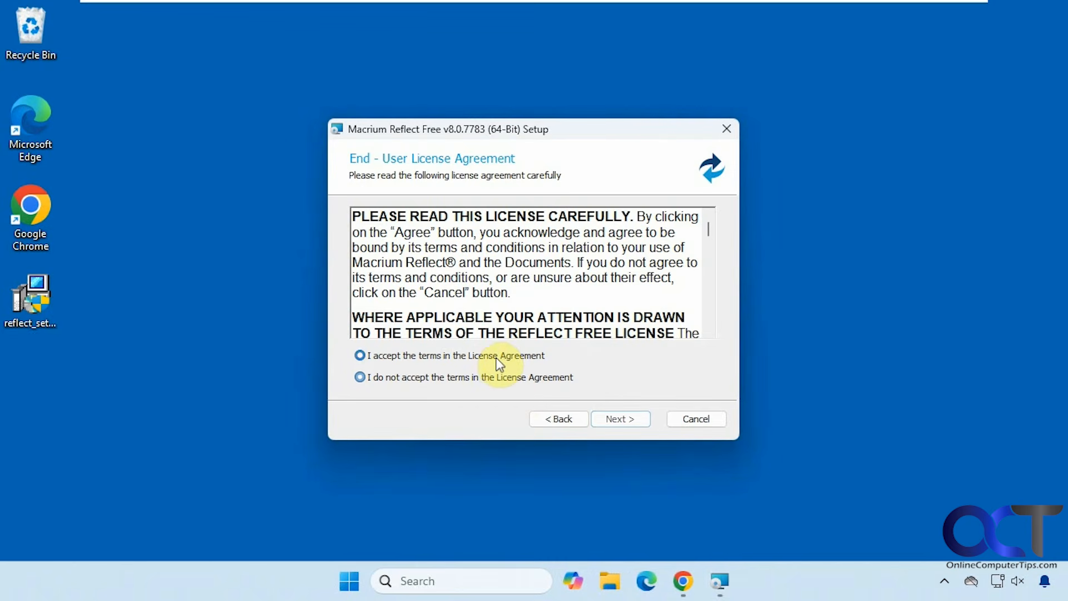
left_click(602, 415)
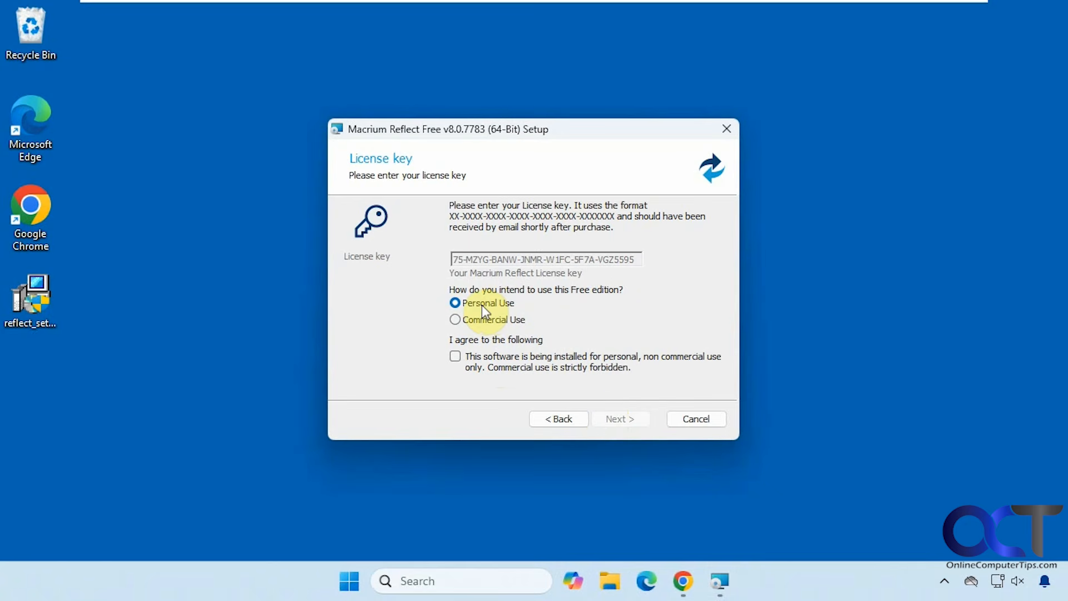
left_click(454, 356)
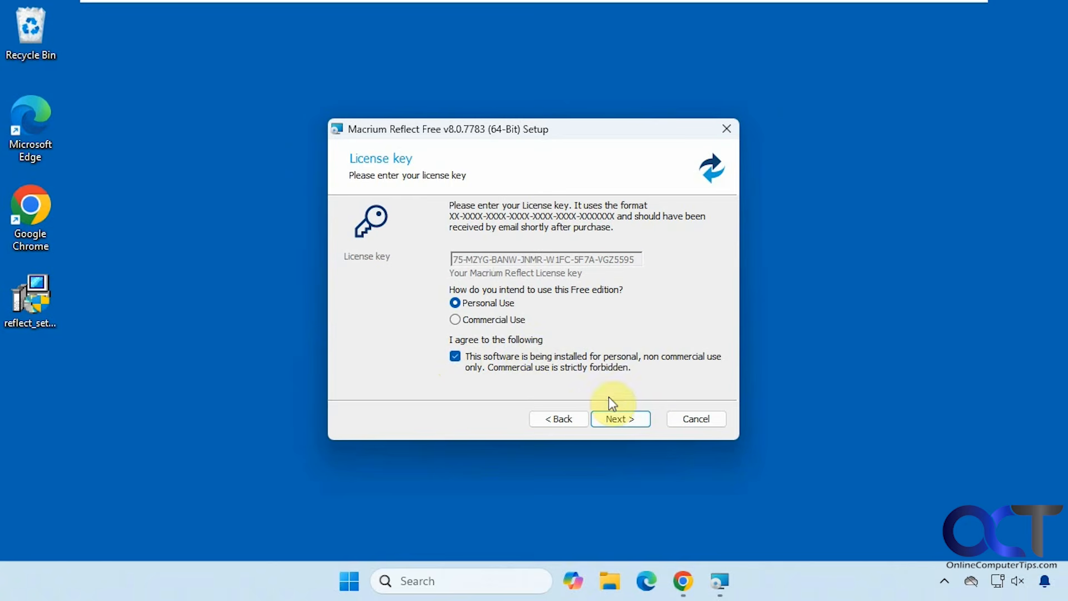
left_click(615, 418)
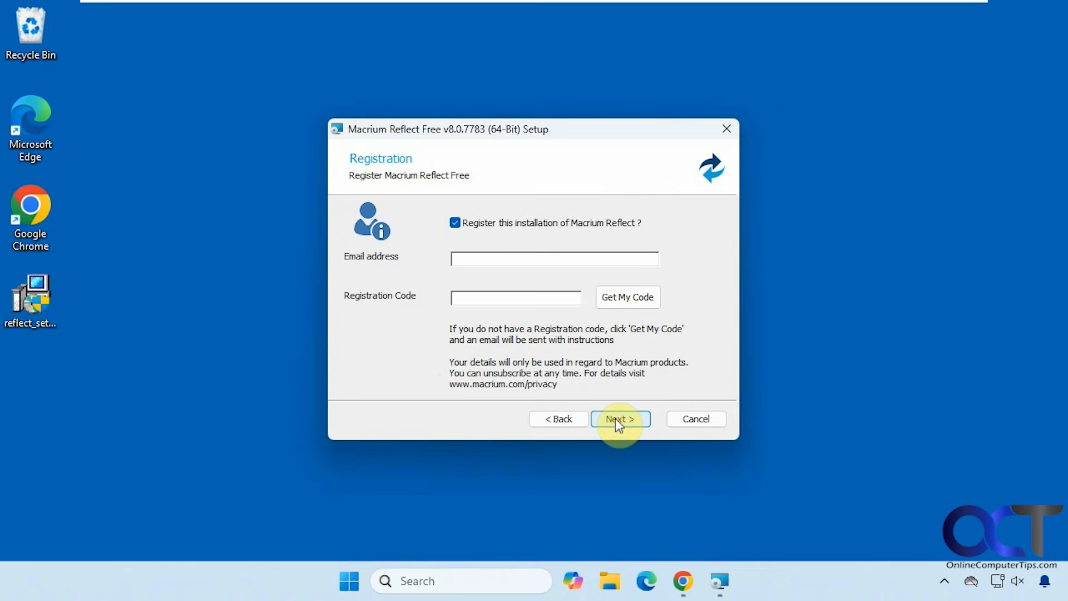
Opt out of registering the installation and install with the default custom setup options.
left_click(455, 223)
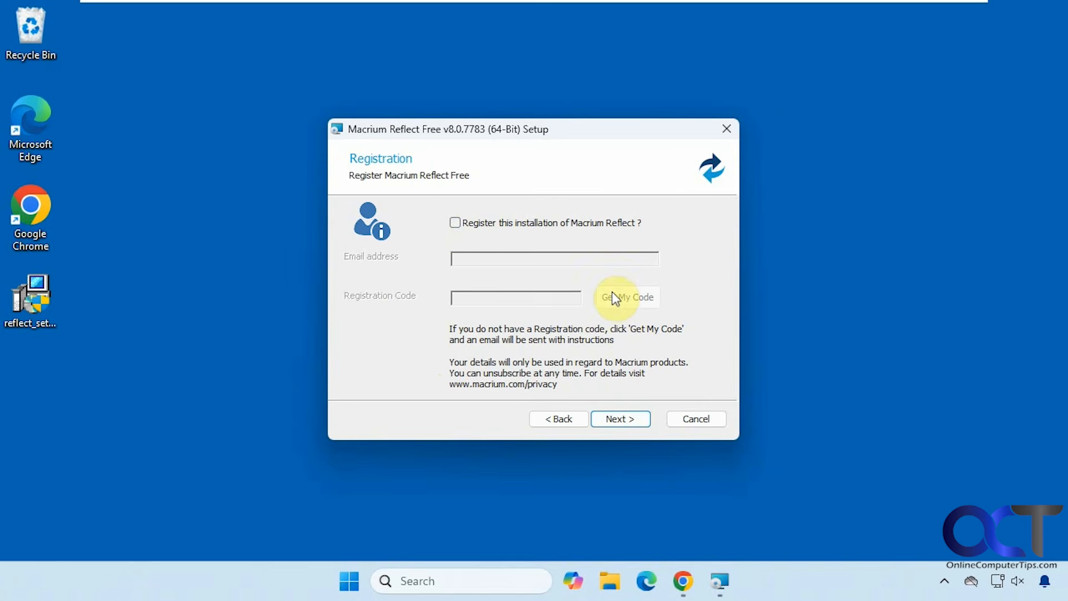
left_click(623, 418)
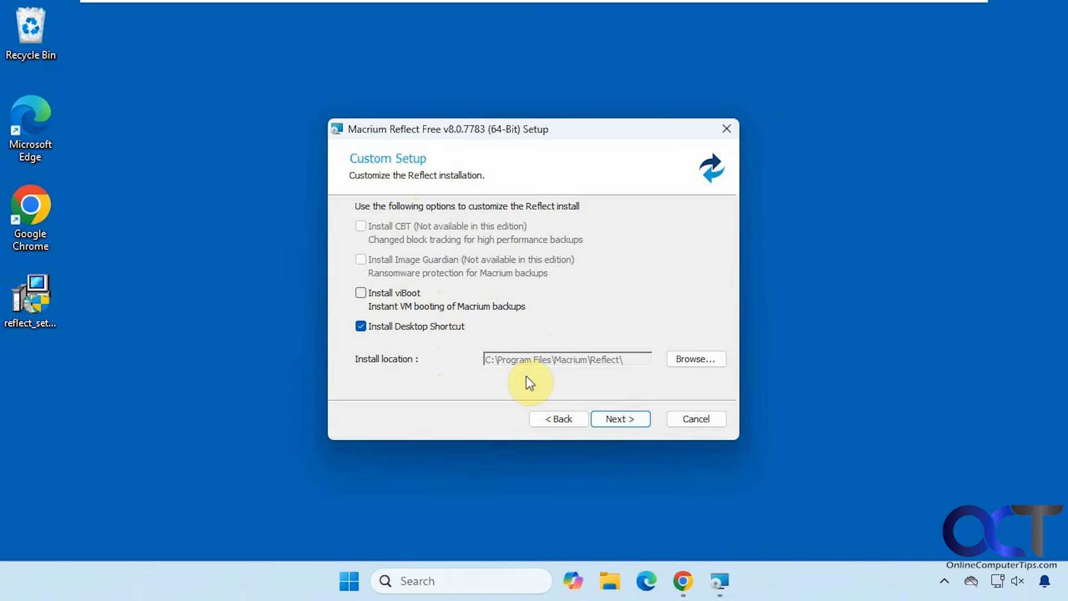
left_click(613, 417)
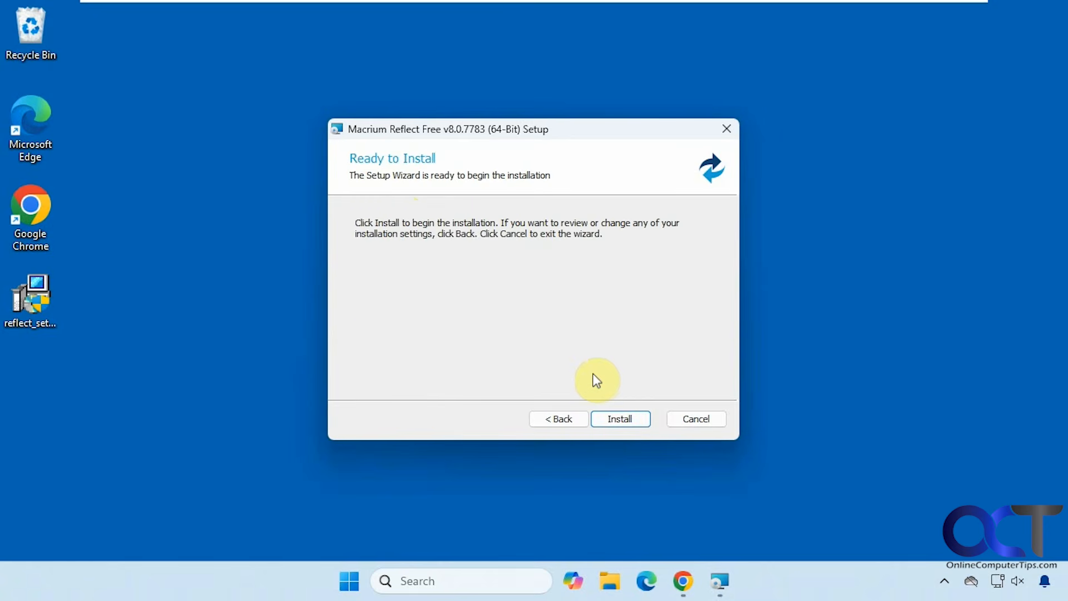
left_click(619, 421)
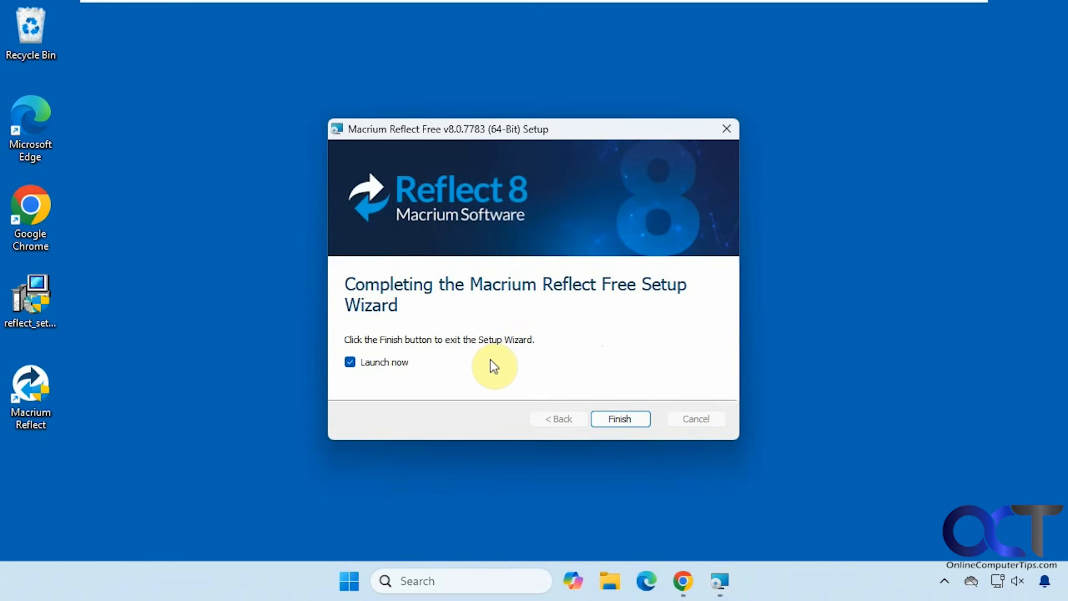
Finish the setup with Launch now turned off, and start Macrium Reflect from its desktop shortcut, allowing it to make changes.
left_click(349, 363)
left_click(615, 417)
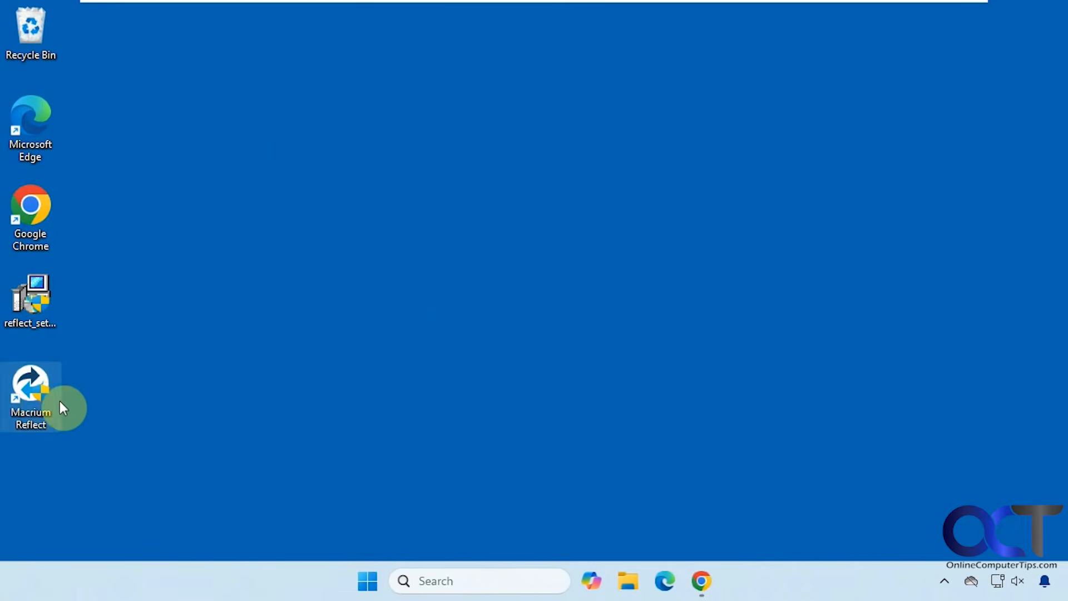
double_click(37, 397)
left_click(436, 434)
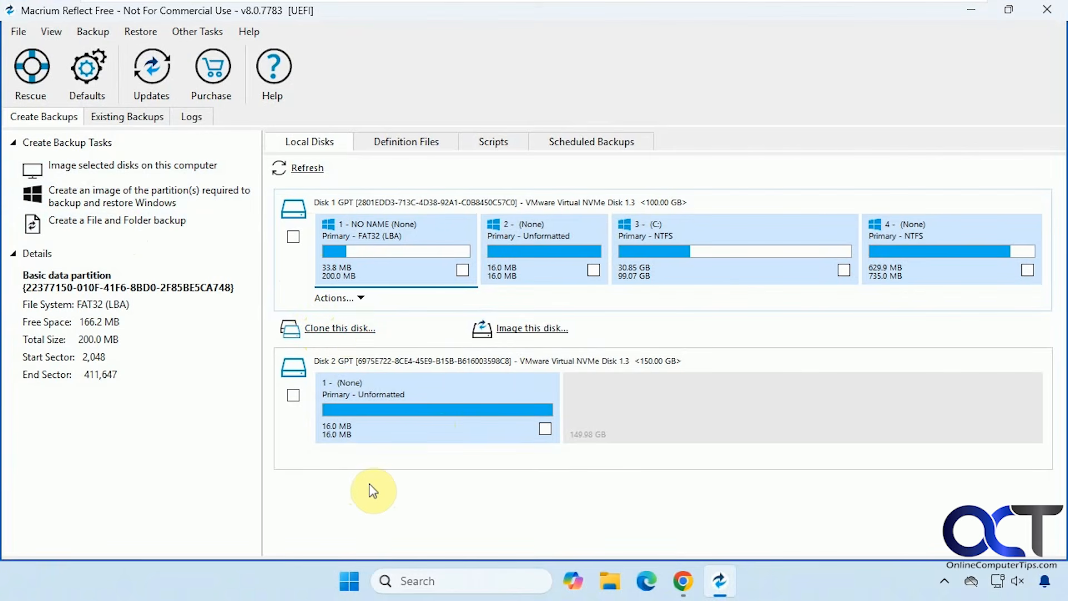
Search Windows for "disk ma", examine the computer's disks in Disk Management, and close it.
left_click(451, 581)
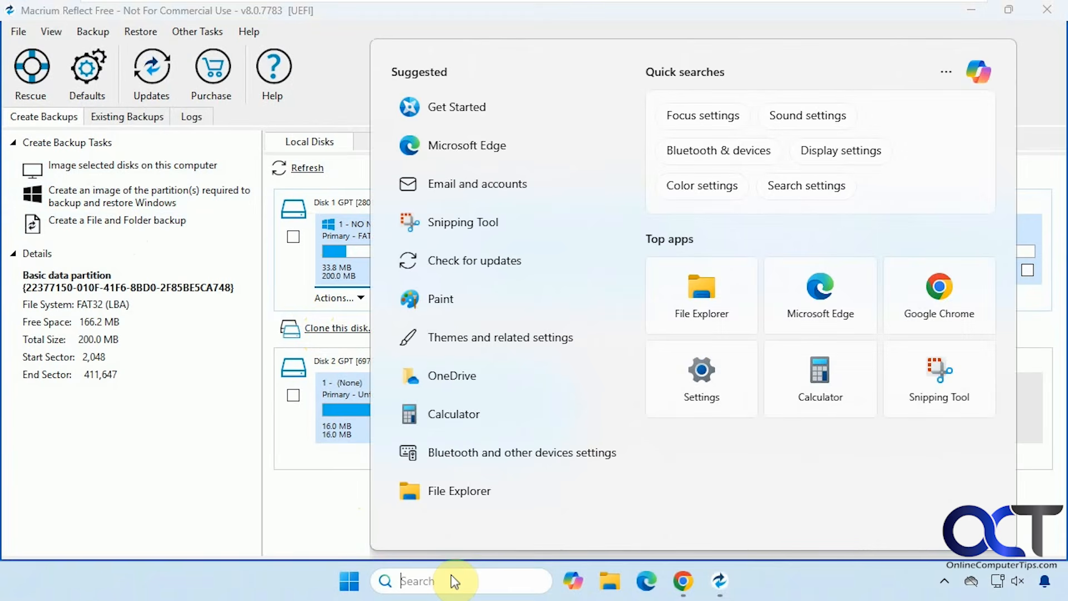
type("disk ma")
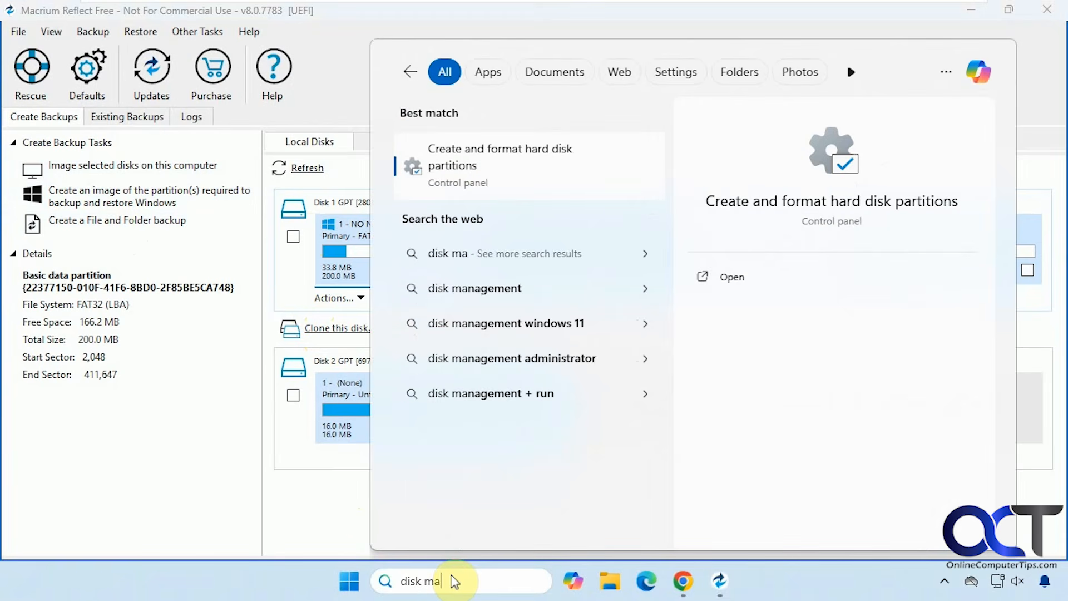
left_click(483, 173)
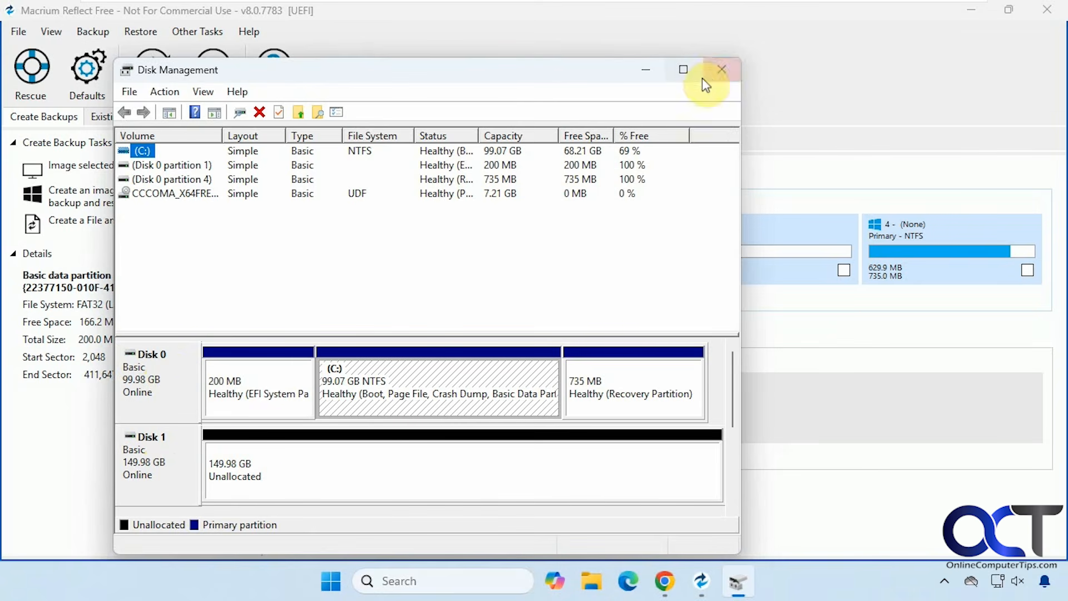
left_click(721, 69)
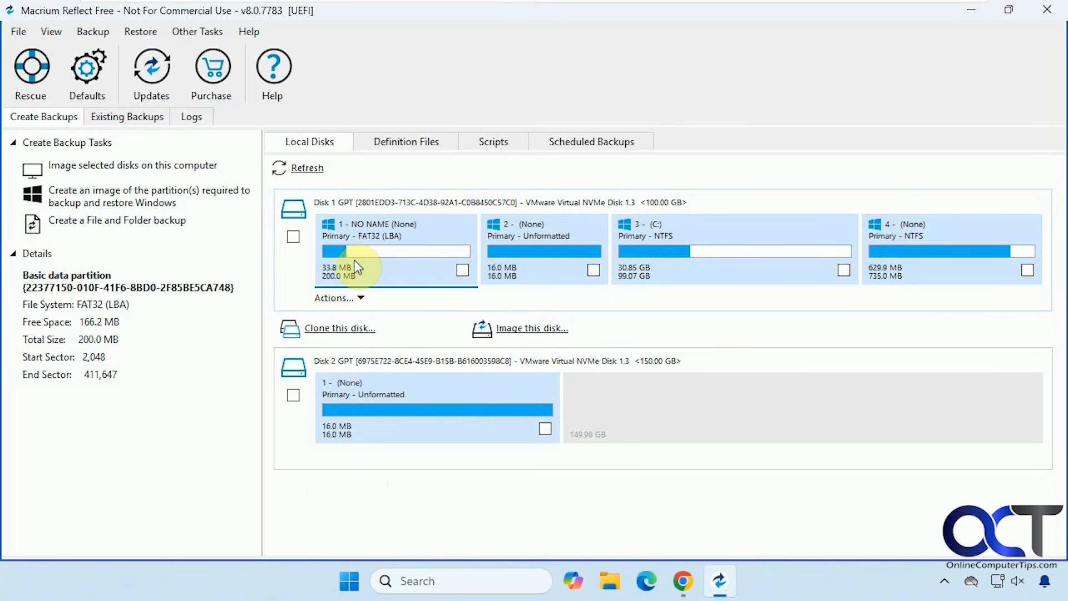
Set up a clone of Disk 1 with the 150 GB Disk 2 as destination and all source partitions selected.
left_click(345, 329)
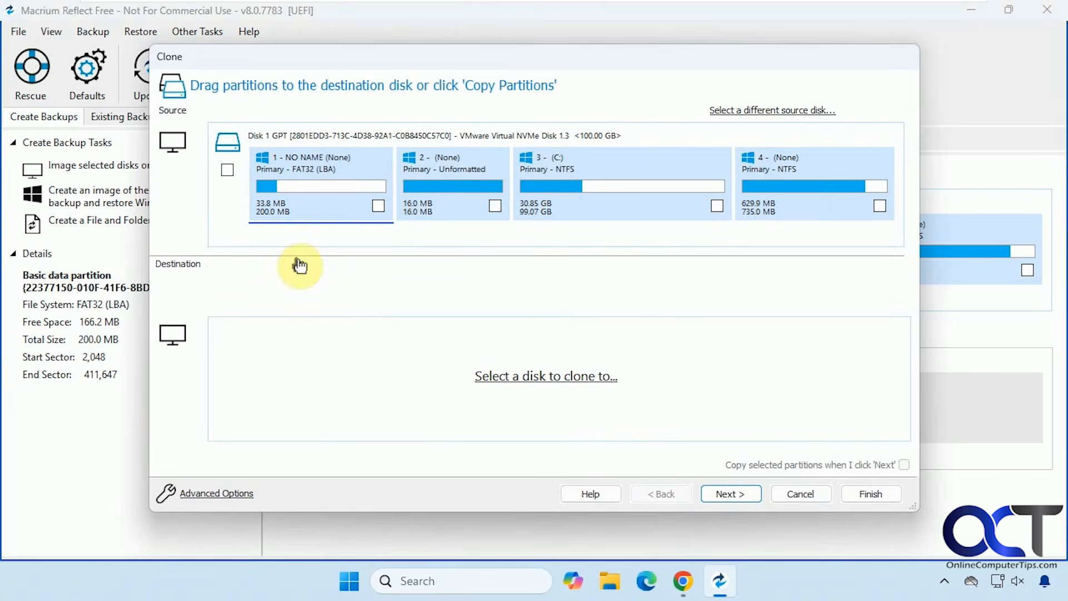
left_click(227, 170)
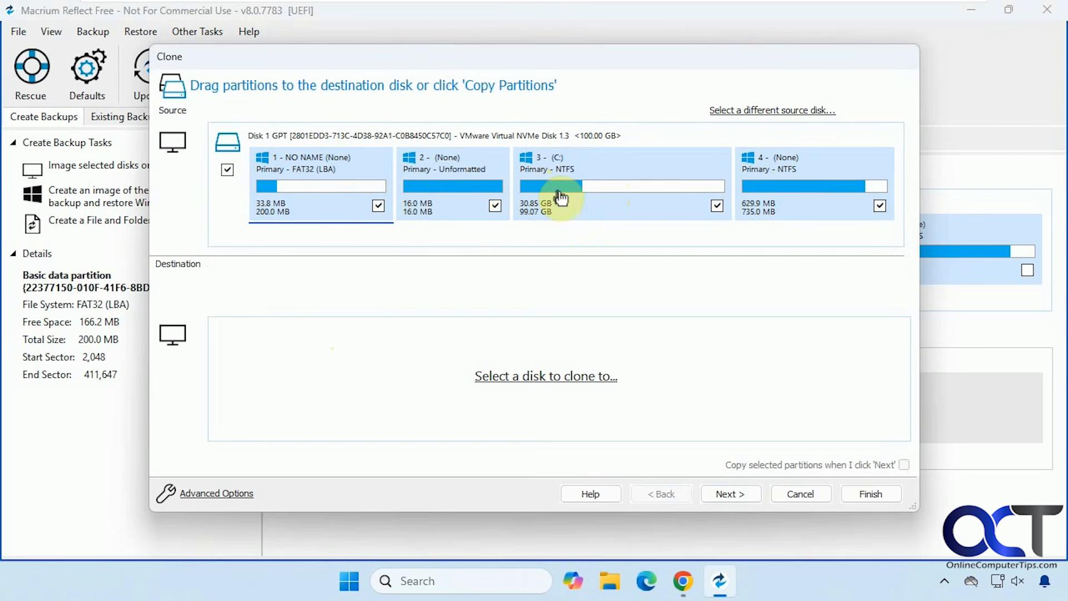
left_click(561, 388)
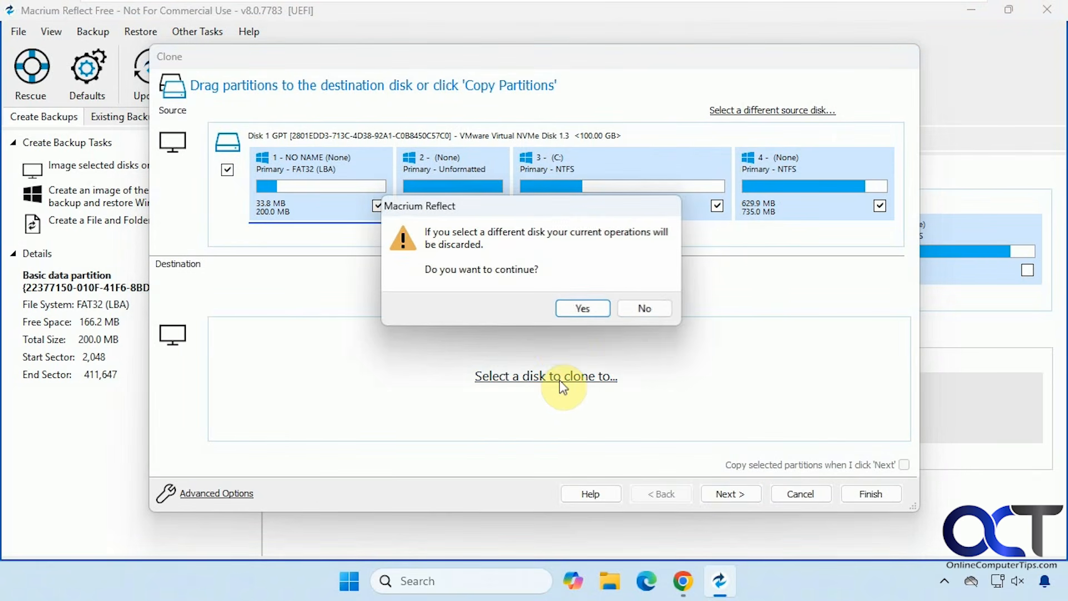
left_click(584, 315)
left_click(575, 303)
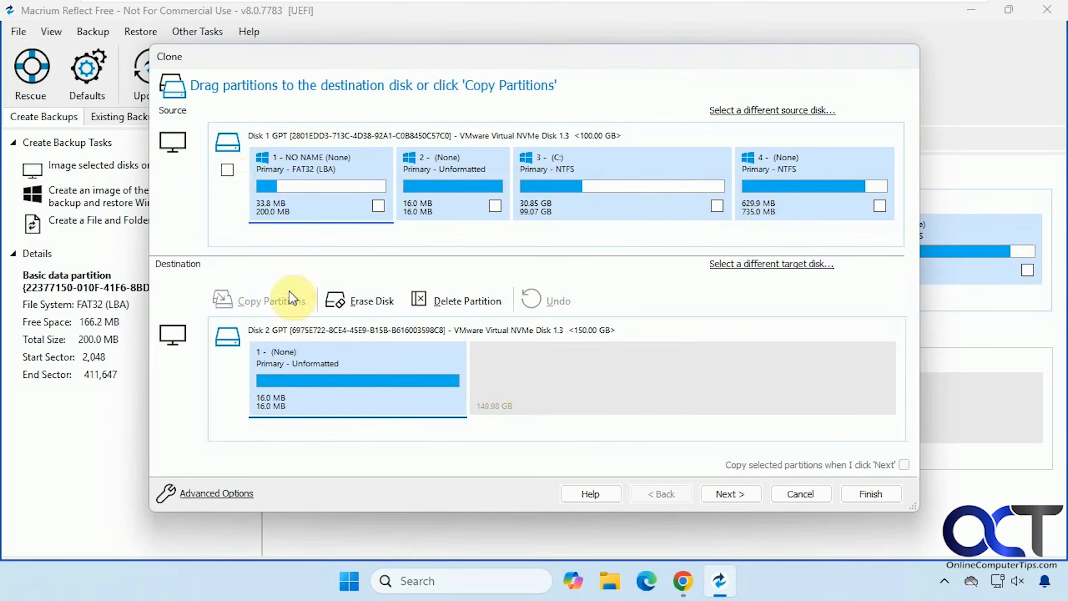
left_click(228, 171)
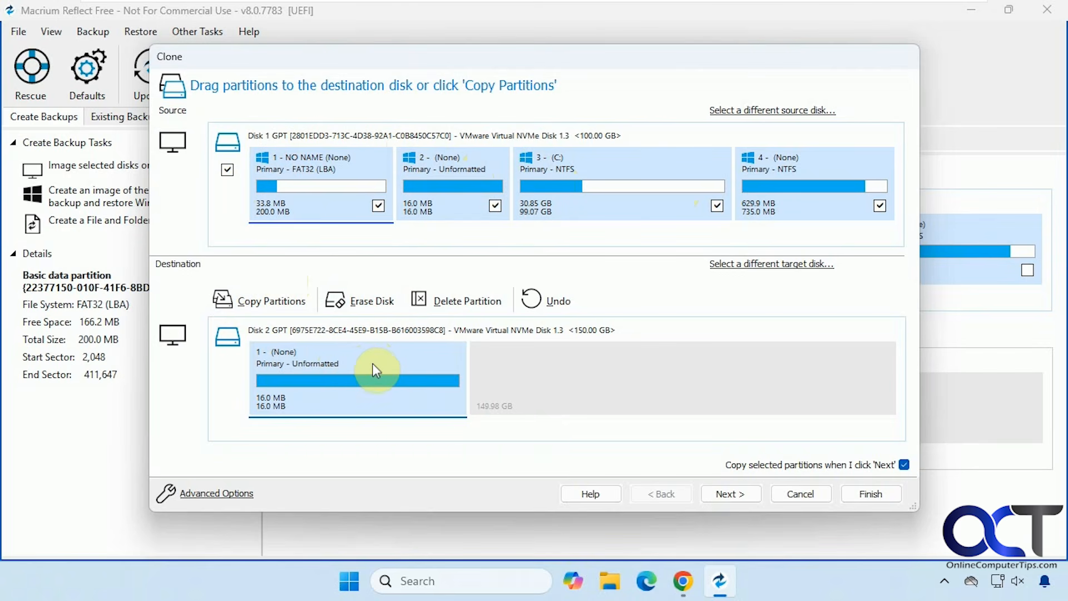
Examine the advanced cloning options, including the power saving setting for shutdown after completion, and leave without saving changes.
left_click(216, 493)
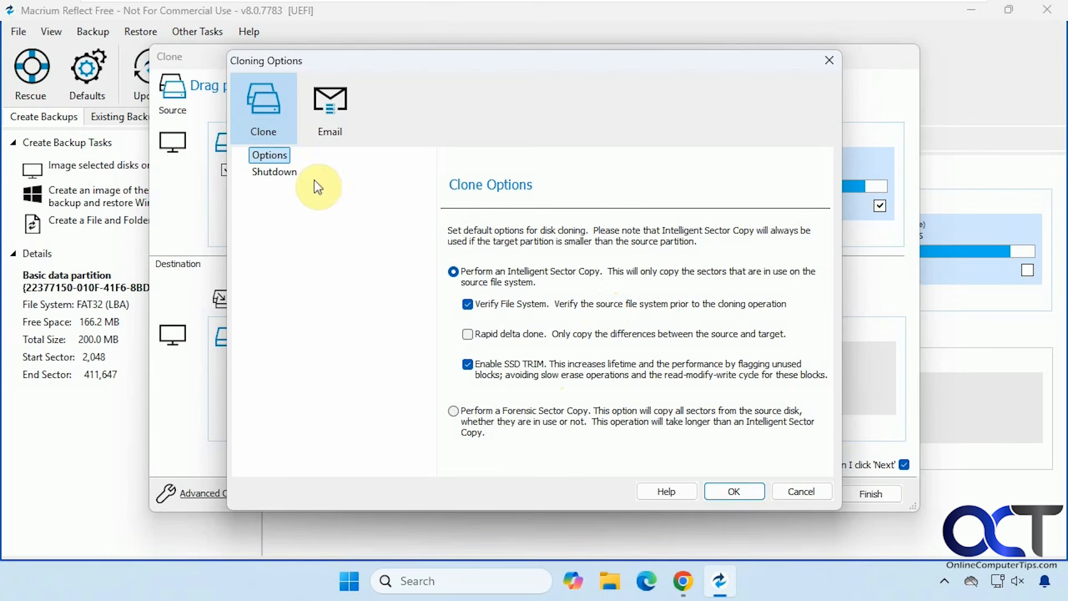
left_click(280, 172)
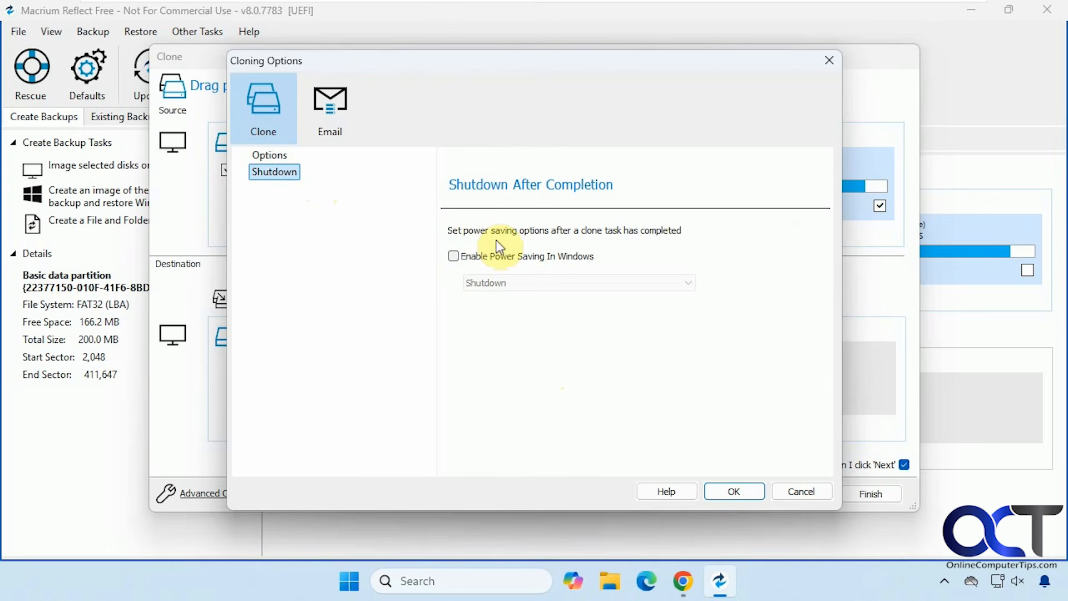
left_click(517, 259)
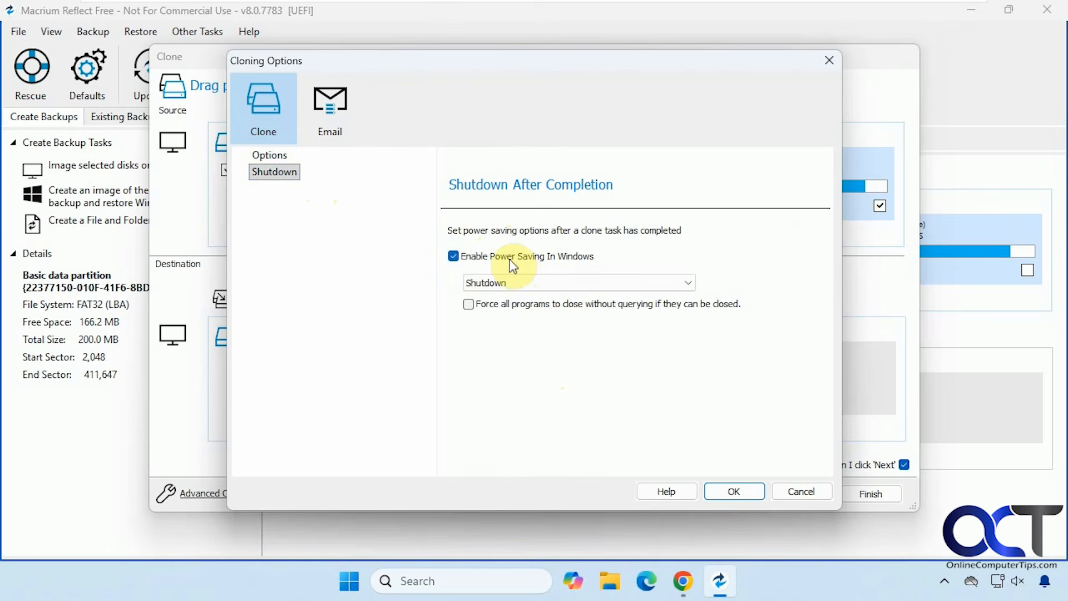
left_click(492, 259)
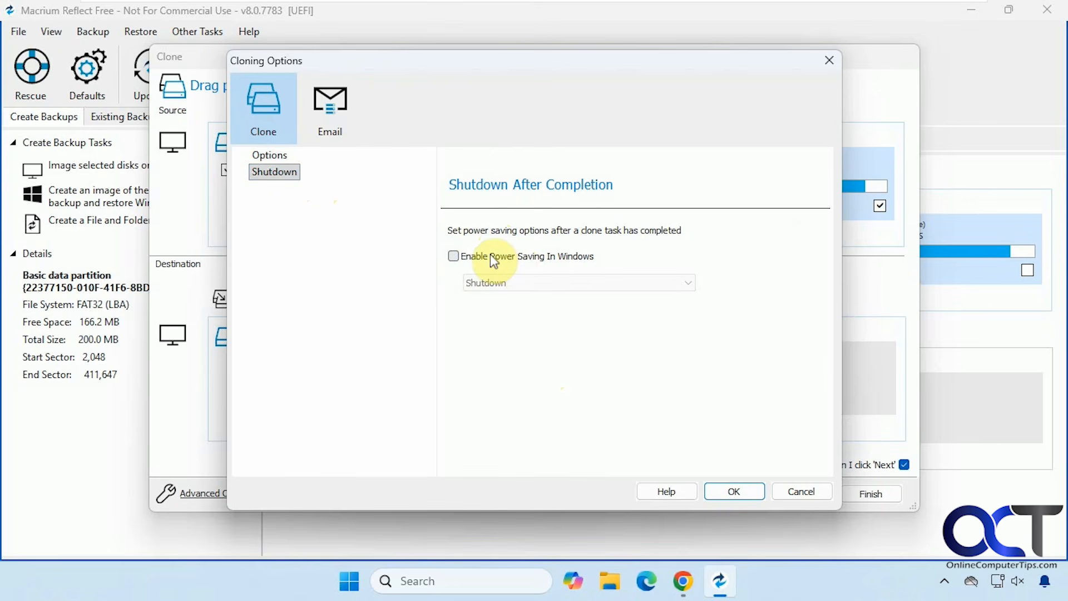
left_click(789, 491)
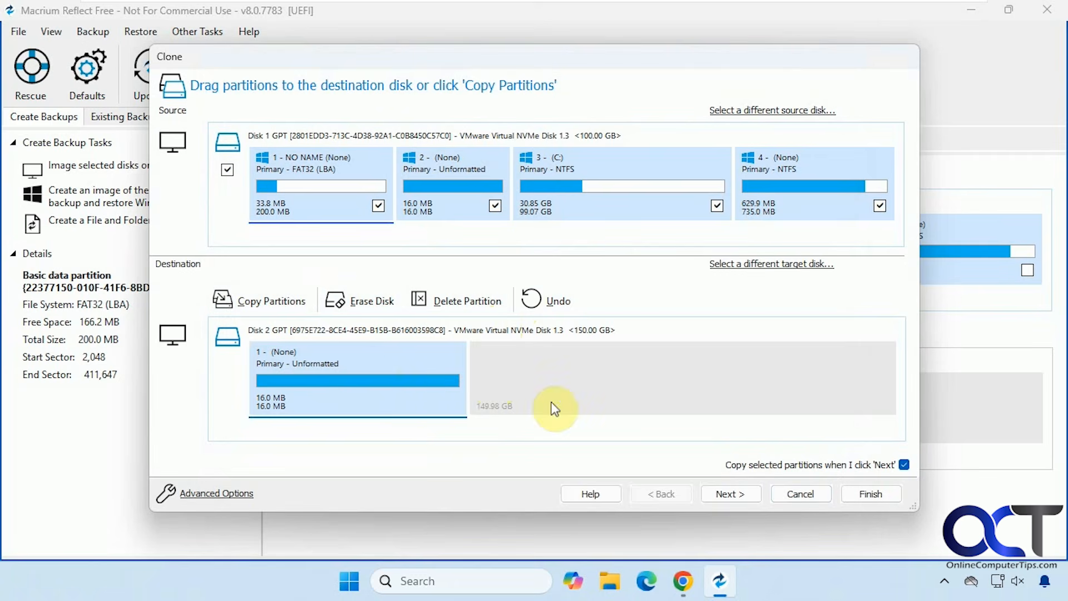
Continue the clone setup without adding a schedule and review all four copy operations in the clone summary.
left_click(743, 493)
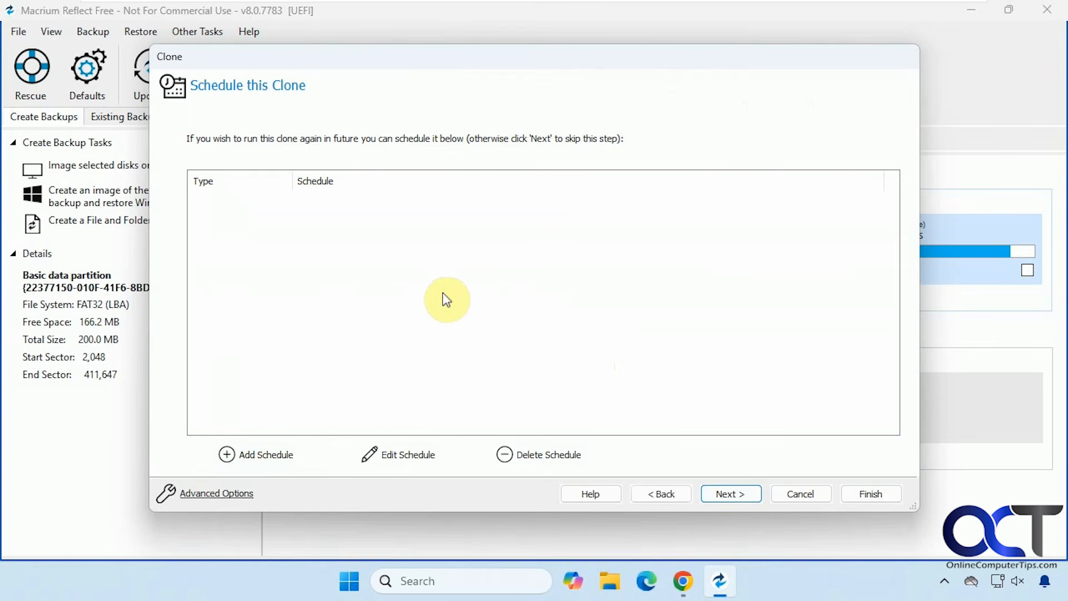
left_click(731, 495)
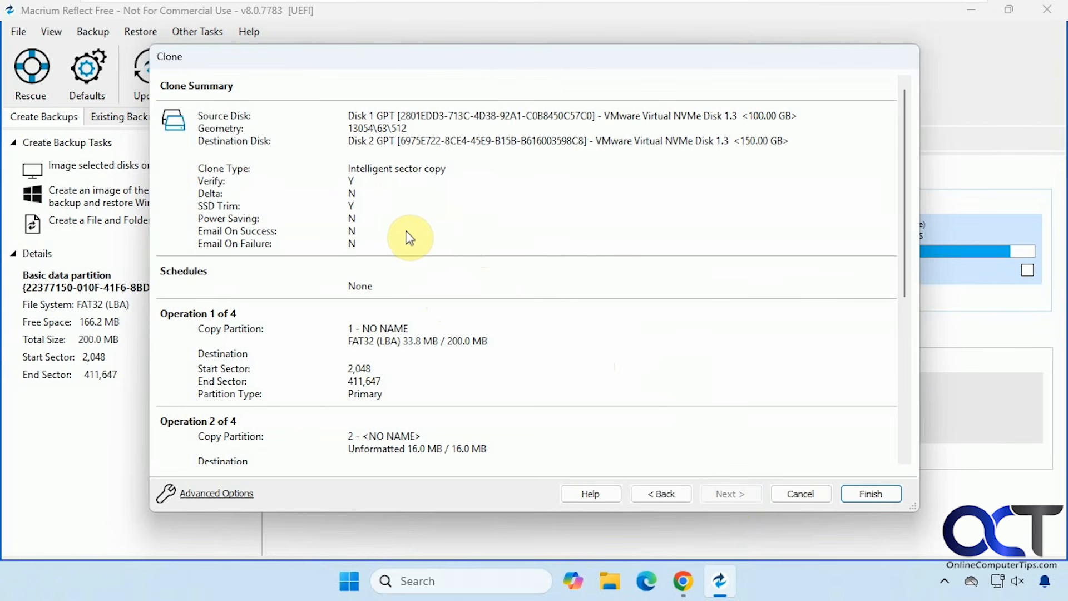
scroll(409, 237, "down", 4)
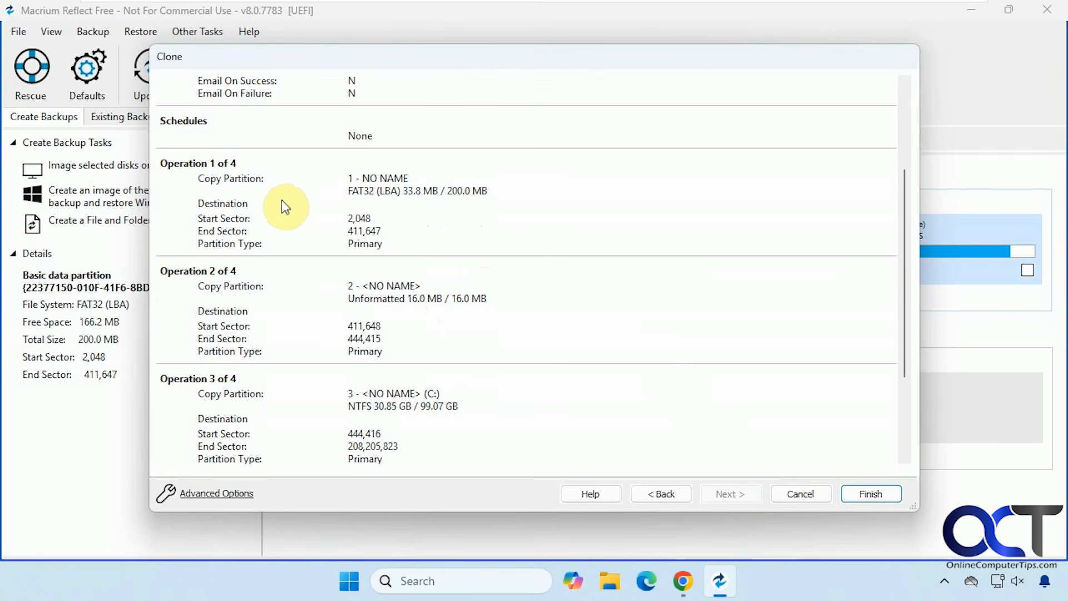
scroll(284, 207, "down", 3)
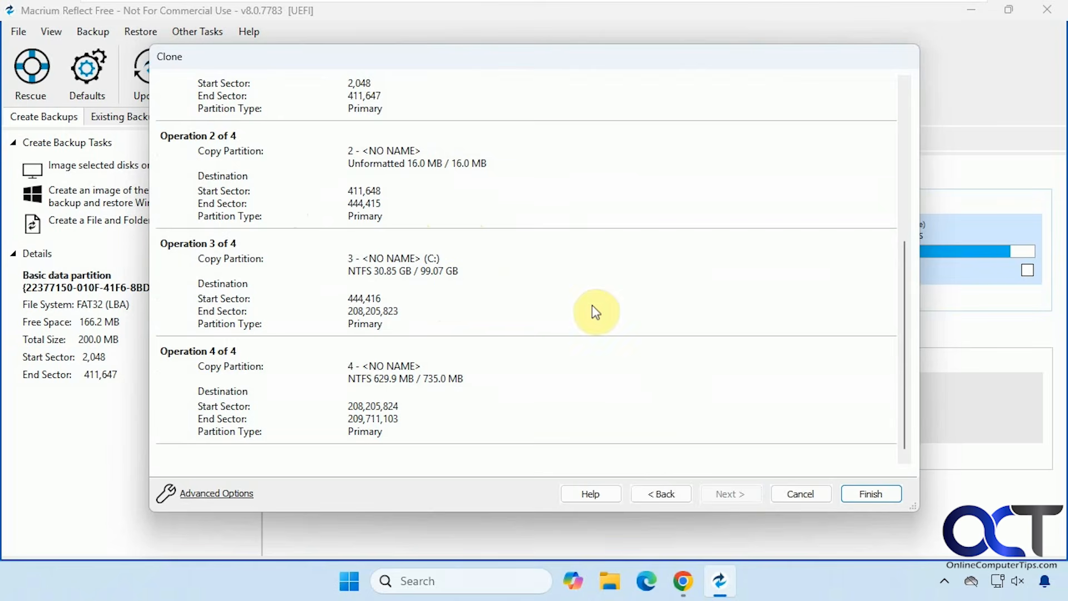
Run the clone now without saving a backup definition file, dismiss the start notification, and view the After Clone options, leaving Not Set.
left_click(871, 494)
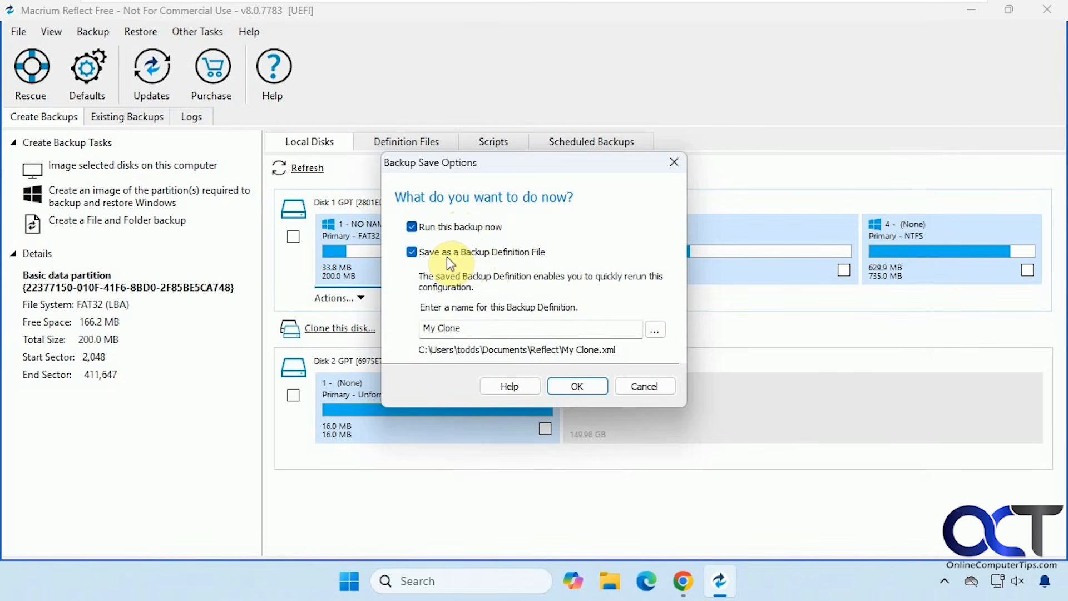
left_click(412, 255)
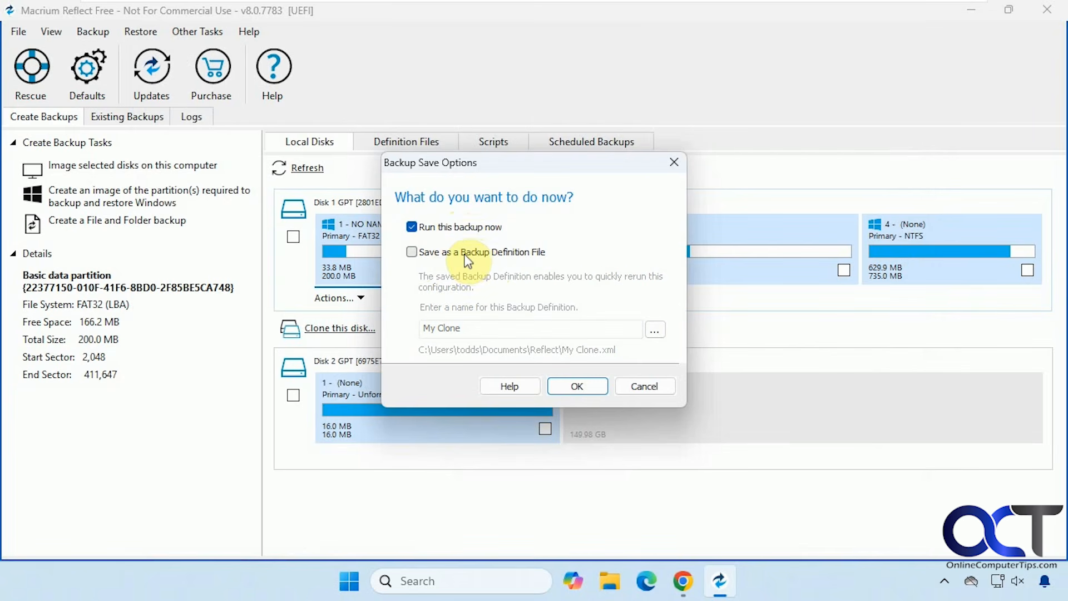
left_click(576, 386)
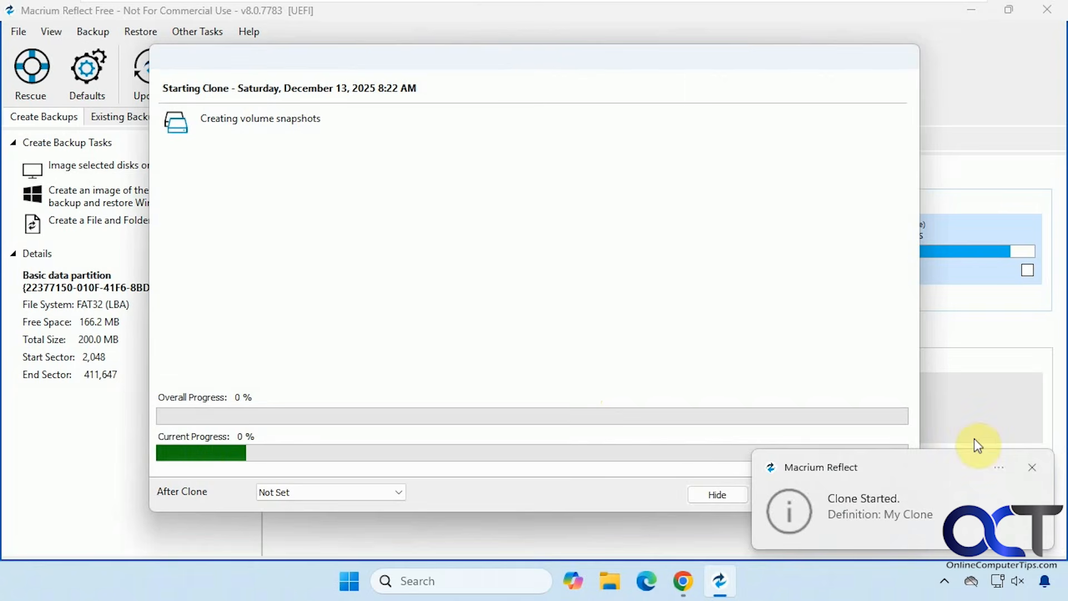
left_click(1033, 468)
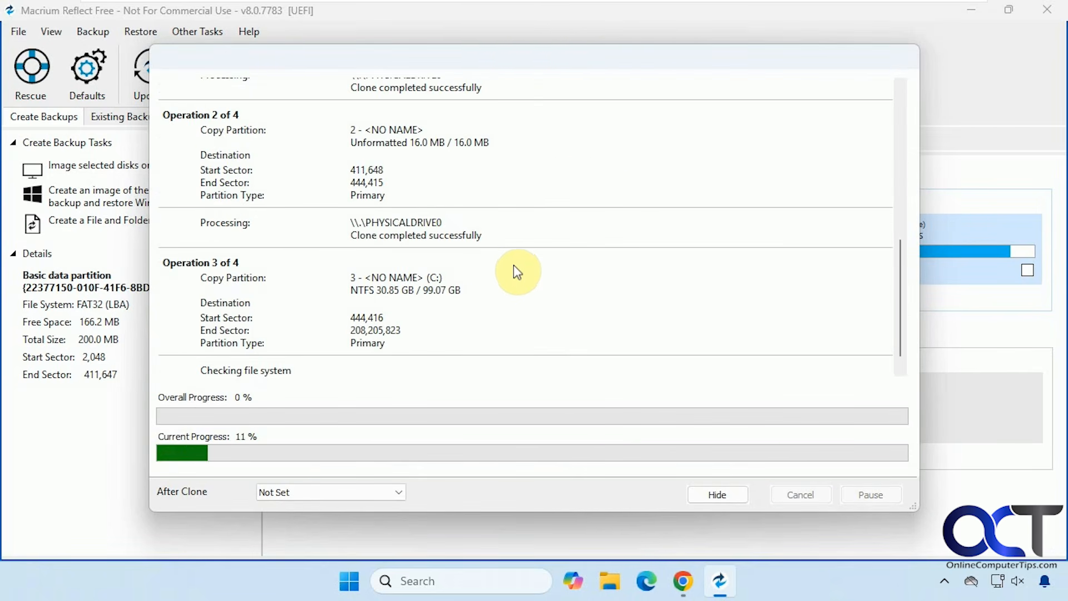
left_click(399, 493)
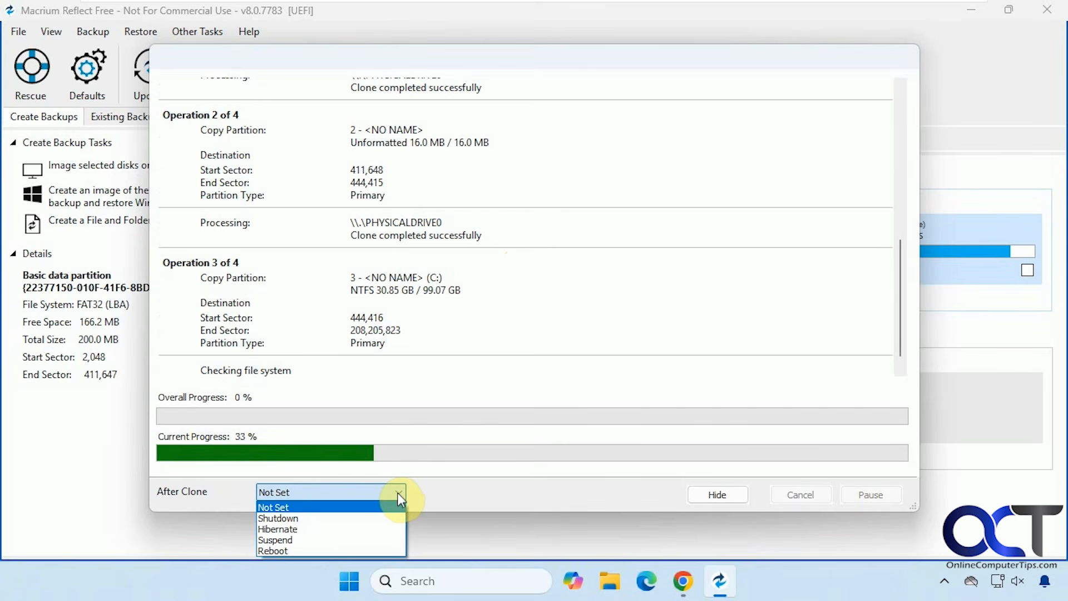
left_click(450, 493)
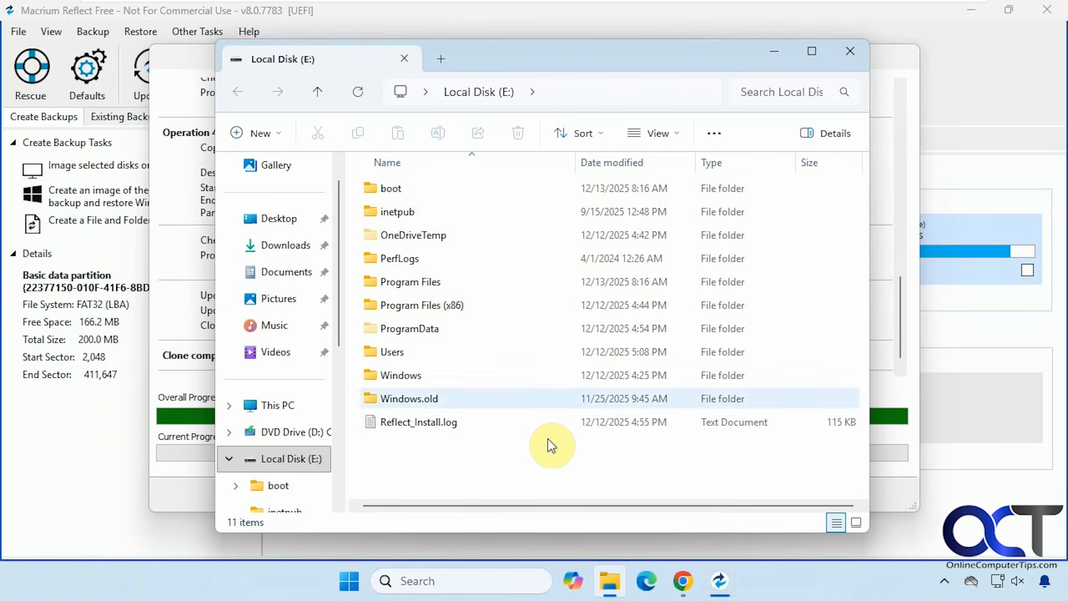
Close the Local Disk (E:) window, acknowledge the clone completion, and close the progress dialog and Macrium Reflect.
left_click(842, 54)
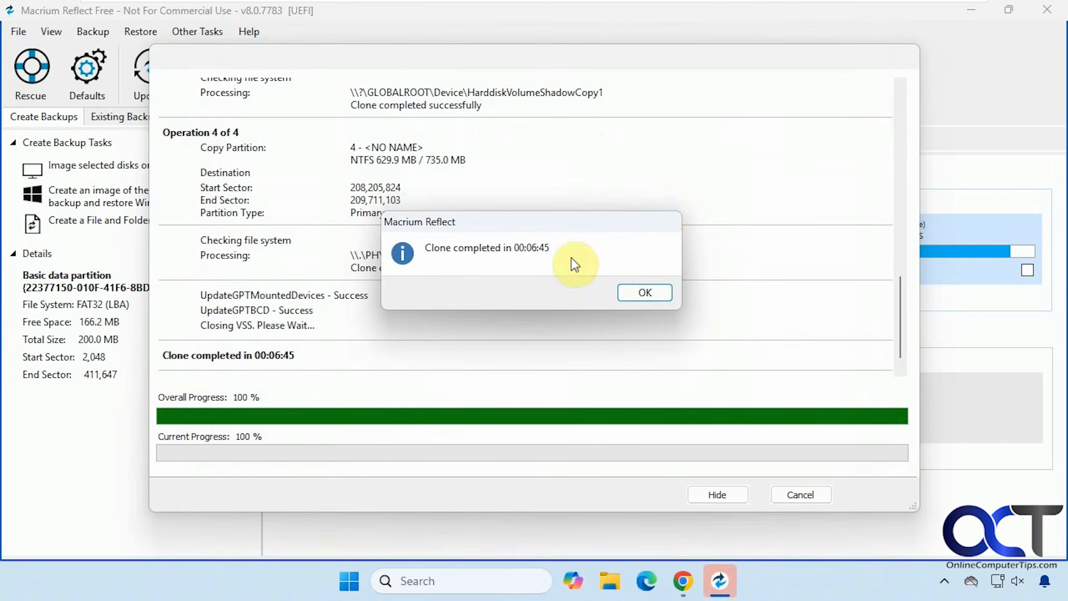
left_click(634, 287)
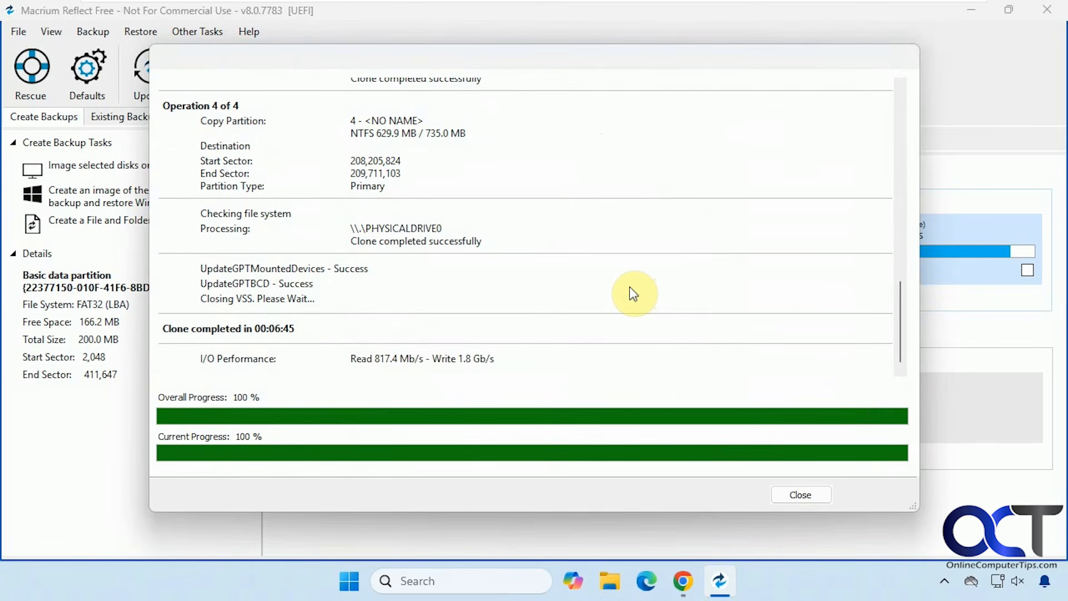
left_click(789, 492)
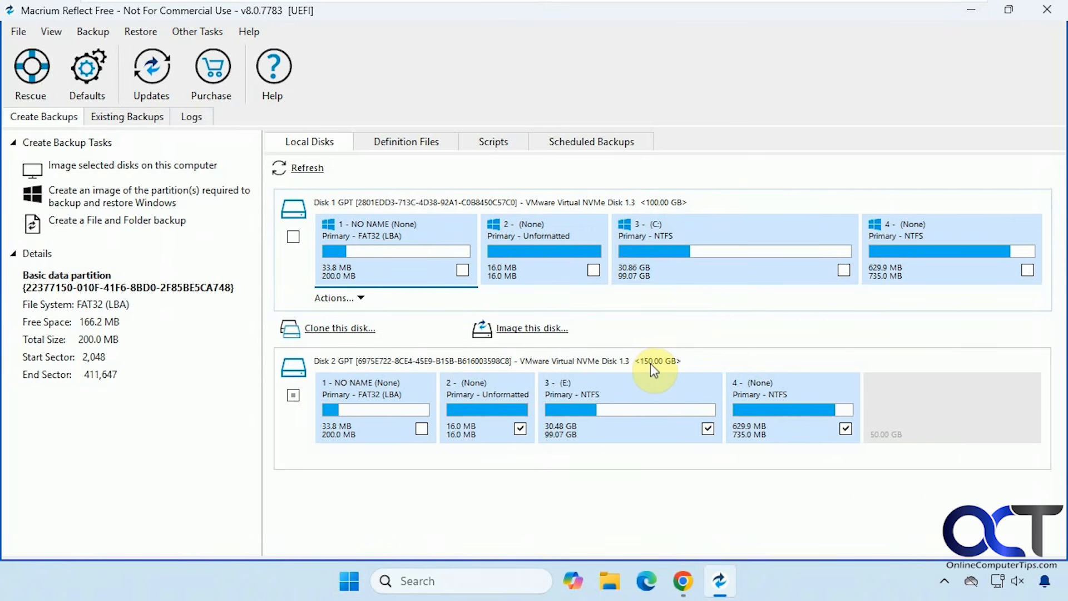
left_click(1047, 9)
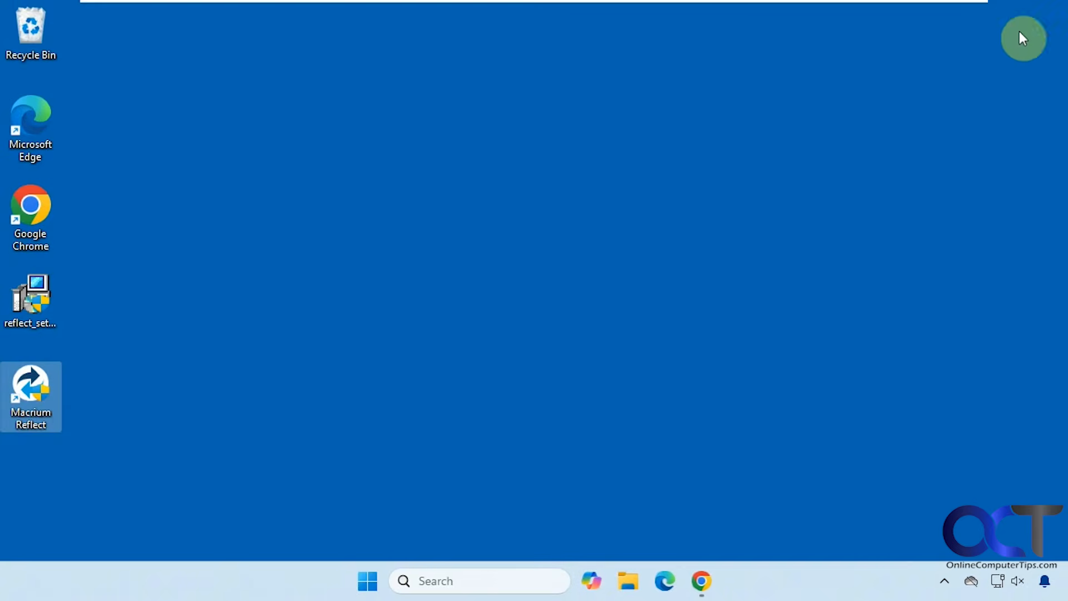
Shut down the computer and, once it has started again, sign in to Windows with the account PIN.
left_click(368, 581)
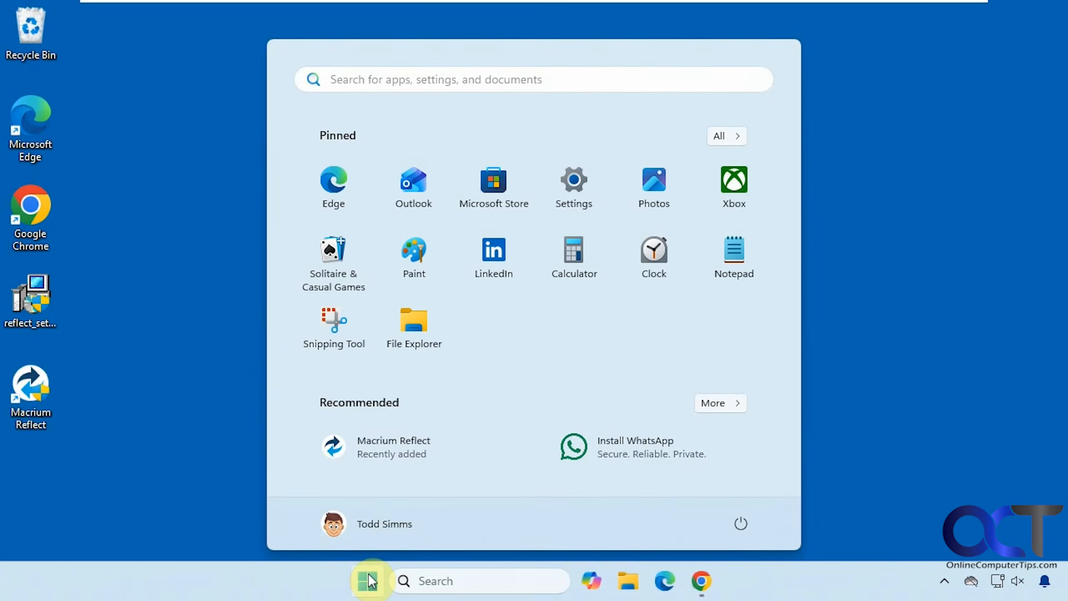
left_click(737, 522)
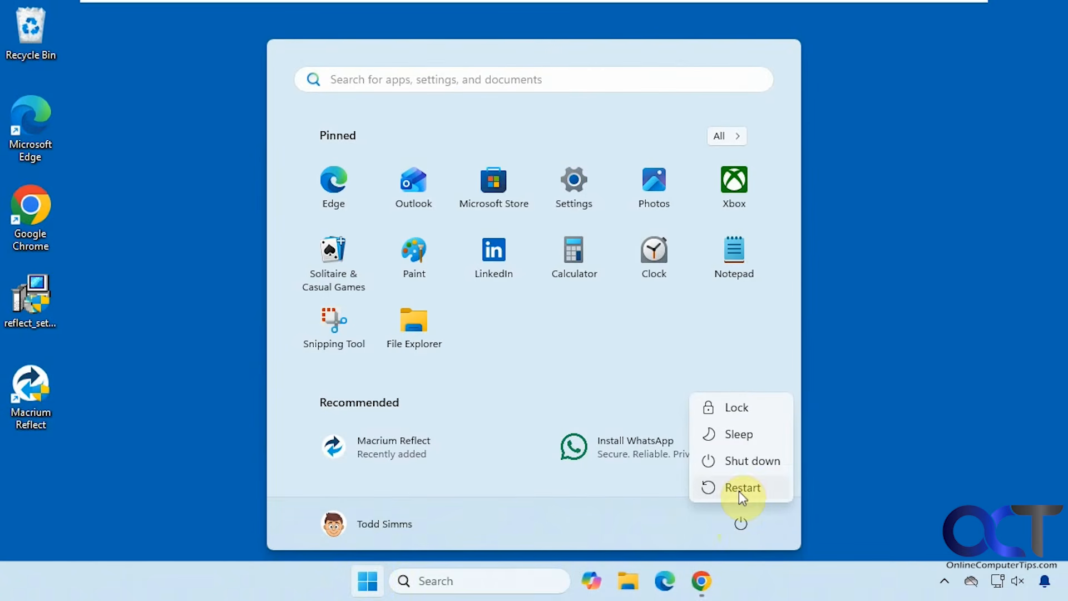
left_click(750, 459)
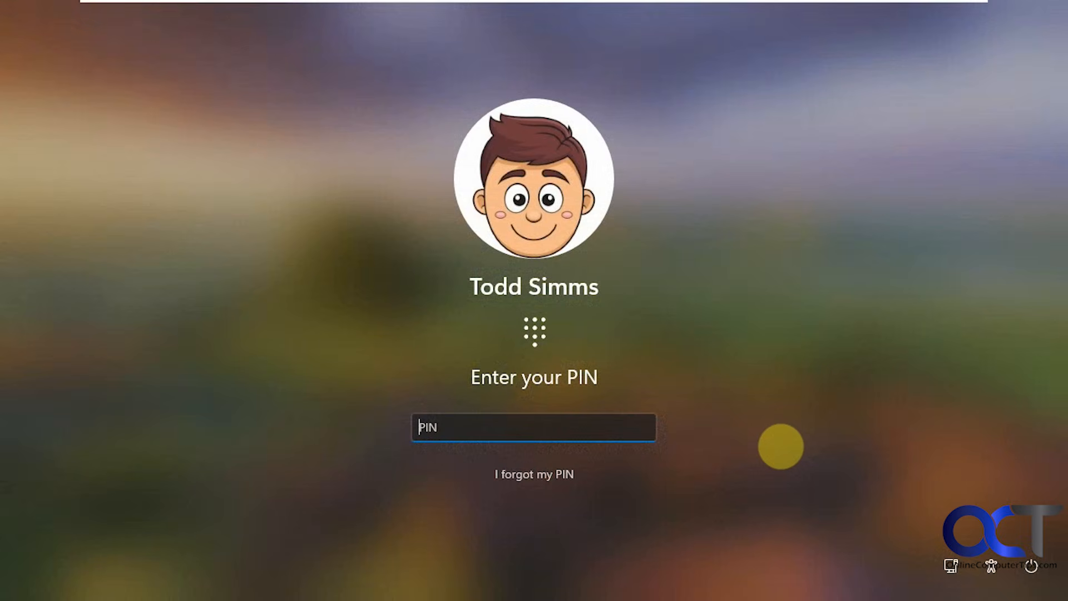
type("****")
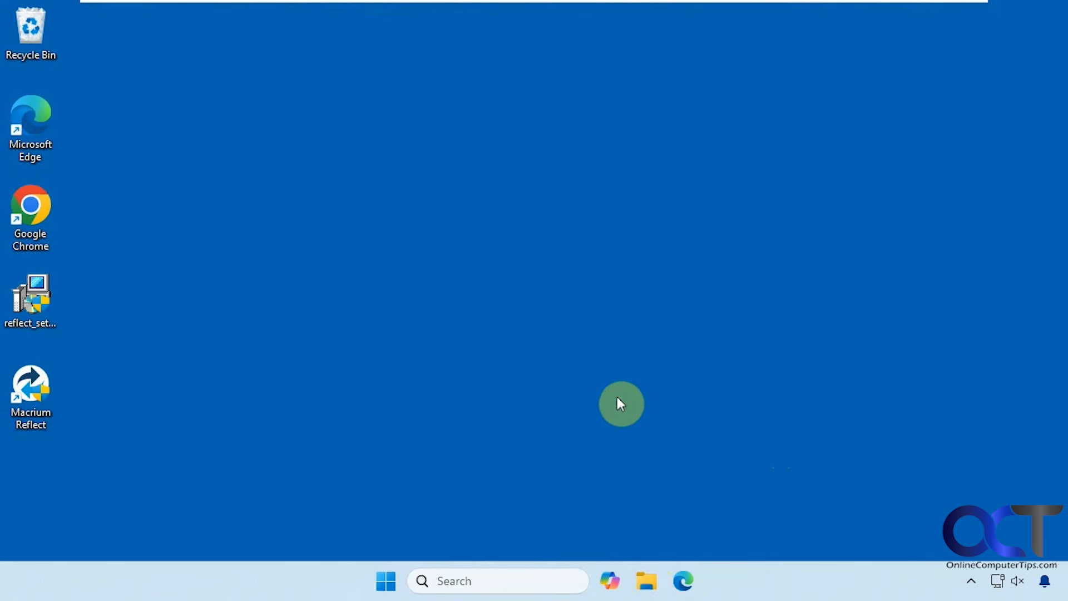
Open This PC in File Explorer and check the free space and total size of Local Disk (C:).
key("super+e")
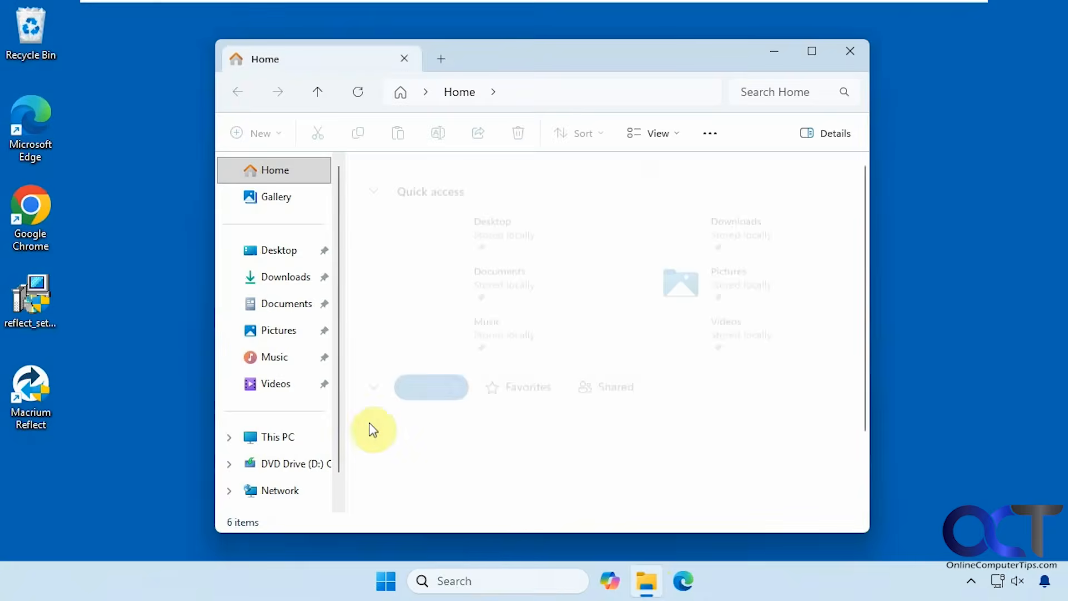
left_click(281, 438)
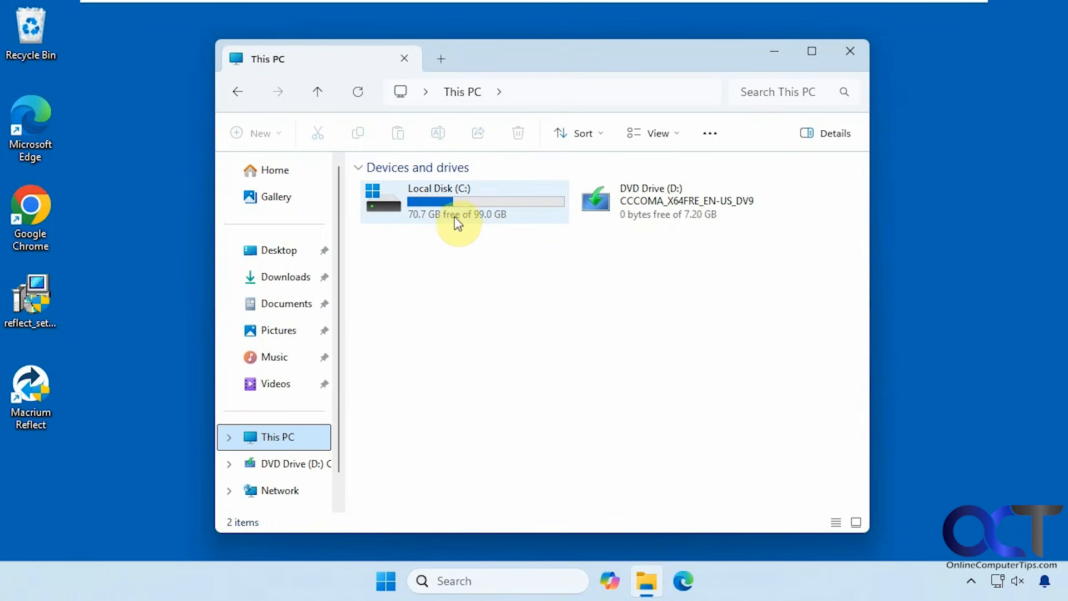
mouse_move(472, 223)
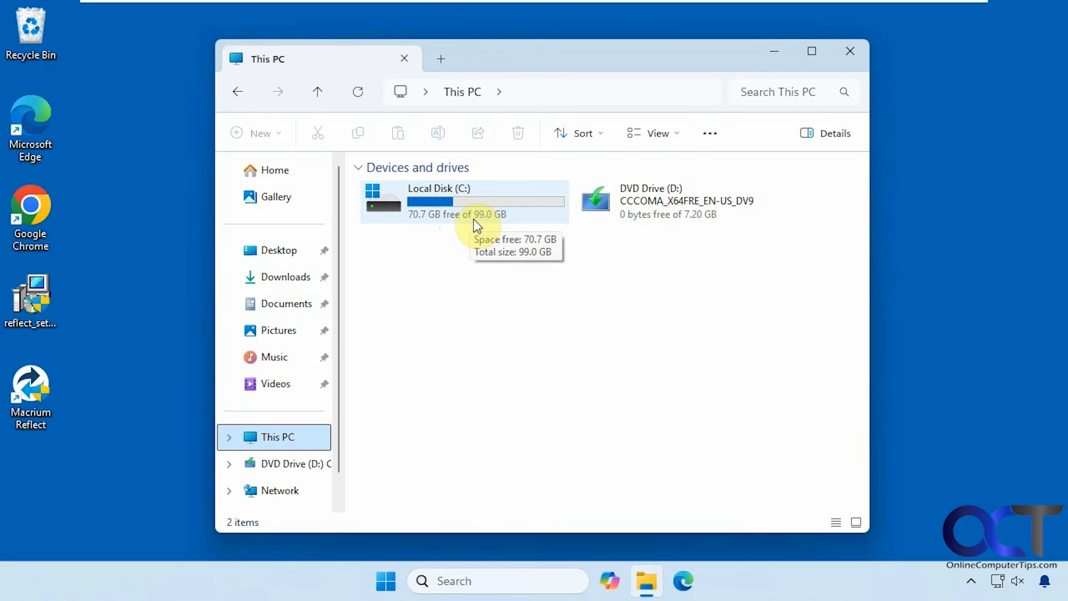
Search Windows for "disk man" and open Create and format hard disk partitions.
left_click(487, 582)
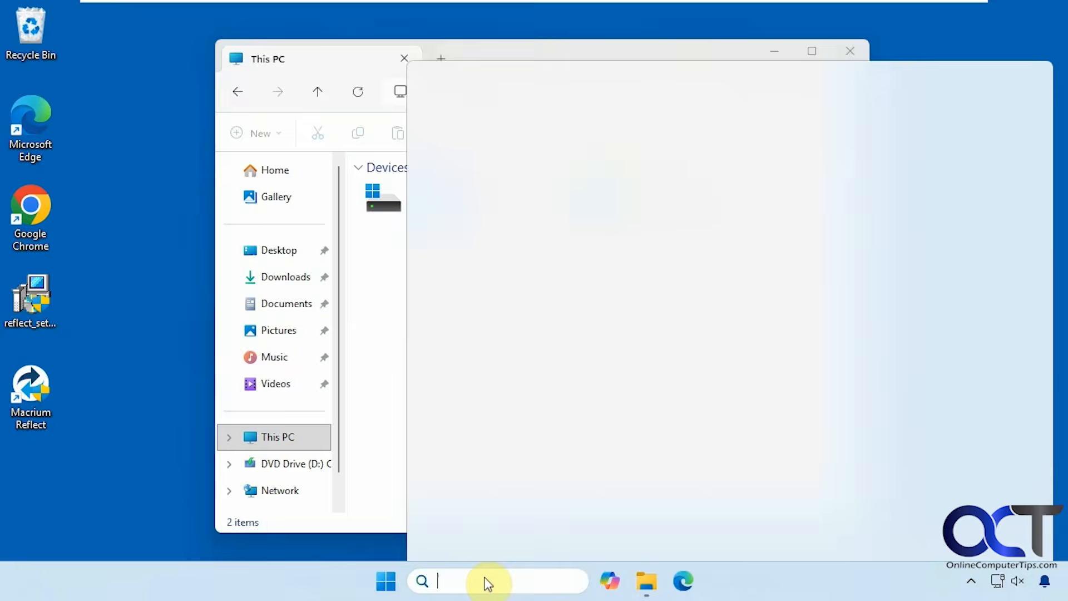
type("disk man")
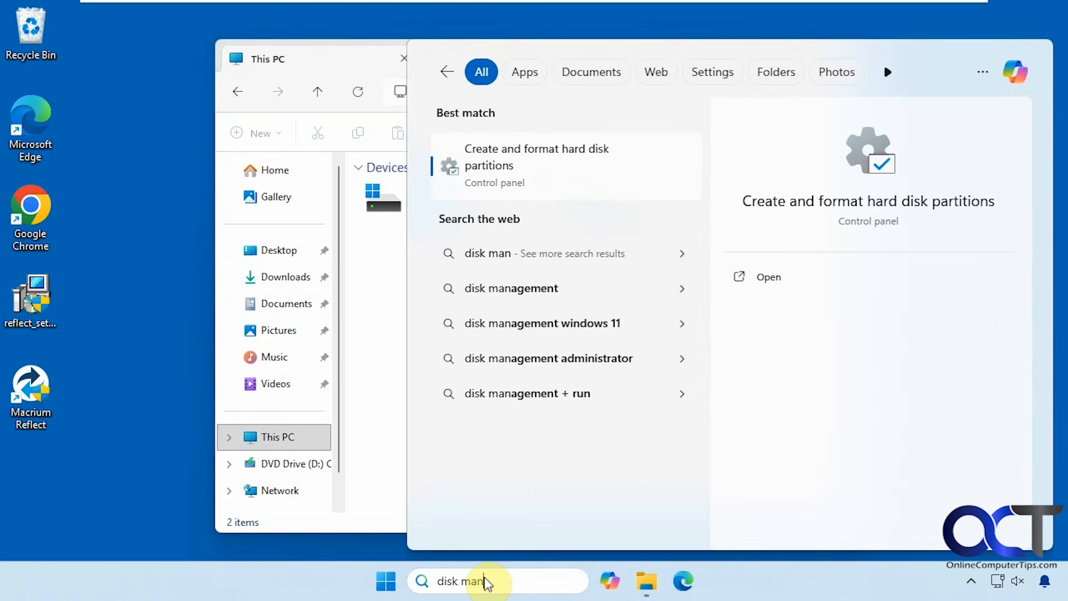
left_click(556, 158)
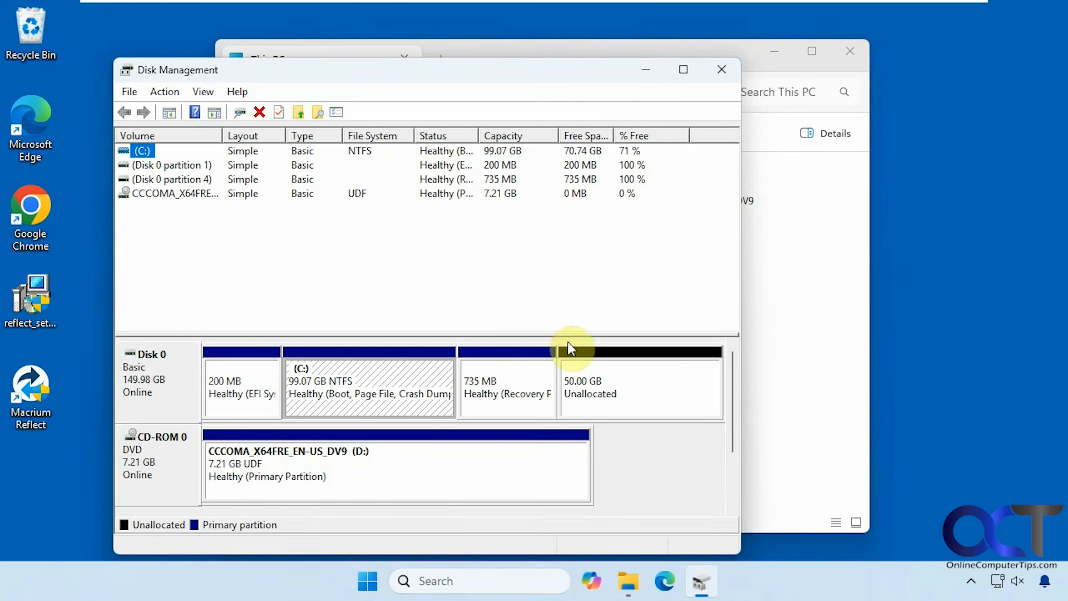
Examine Disk 0's C:, recovery and unallocated areas in Disk Management, checking whether Extend Volume is available for C:.
left_click(612, 393)
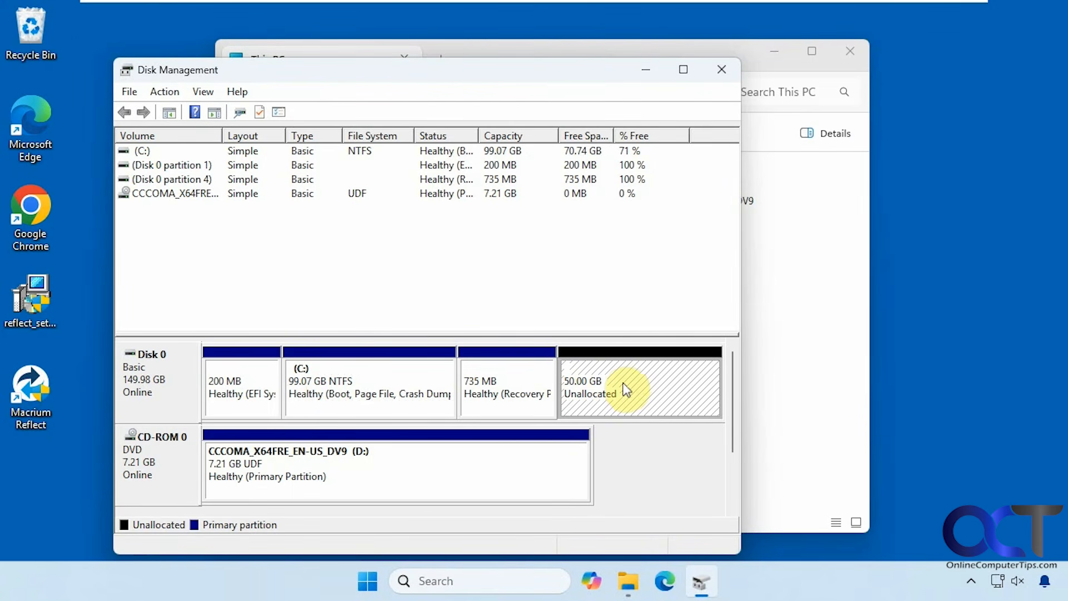
left_click(382, 386)
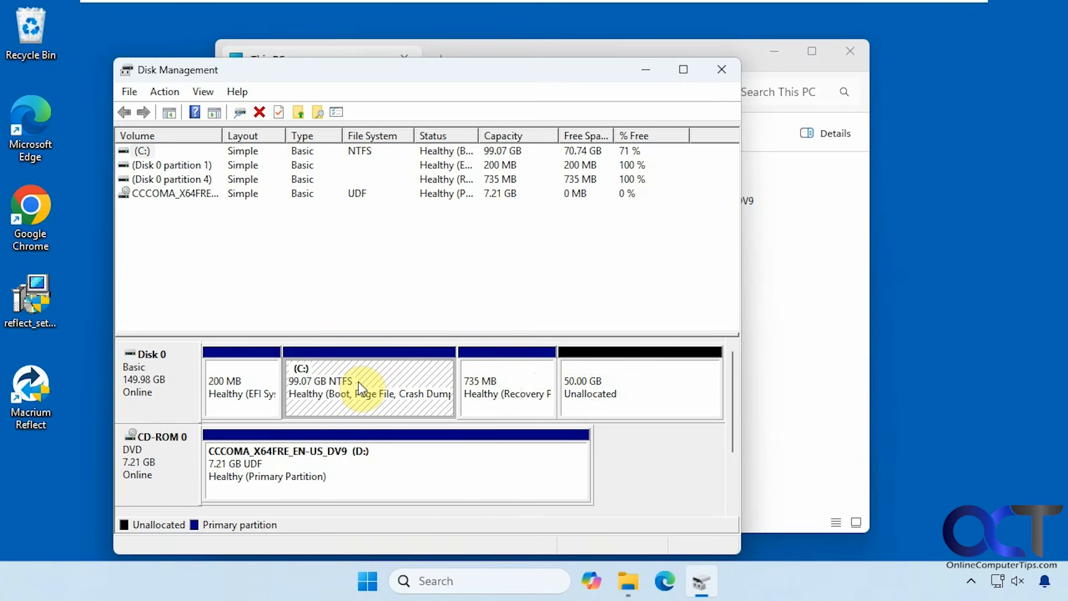
left_click(489, 388)
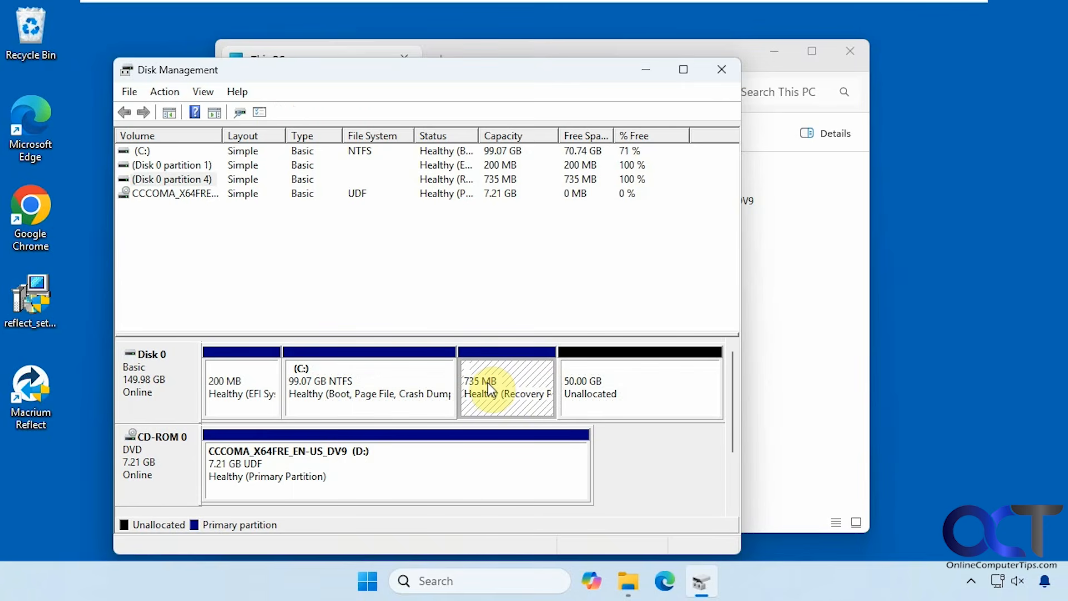
right_click(376, 380)
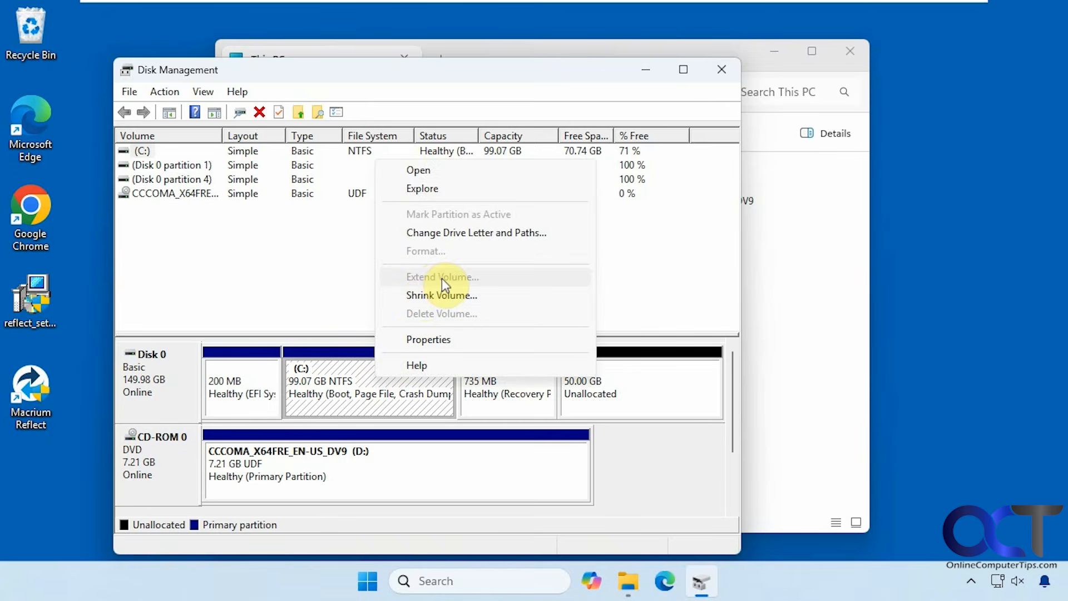
left_click(609, 392)
left_click(503, 393)
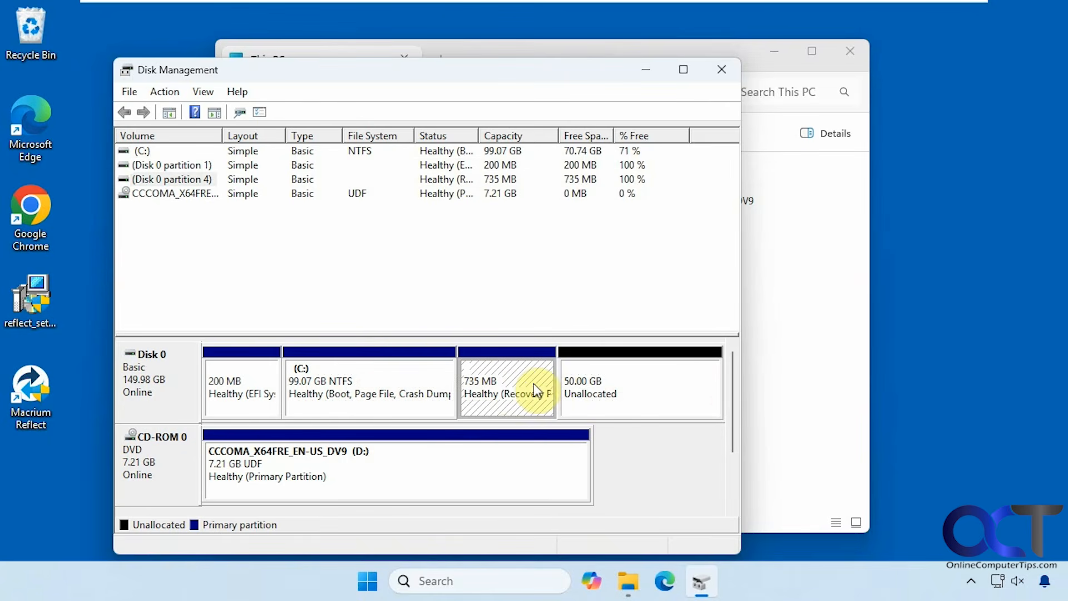
left_click(586, 389)
left_click(395, 396)
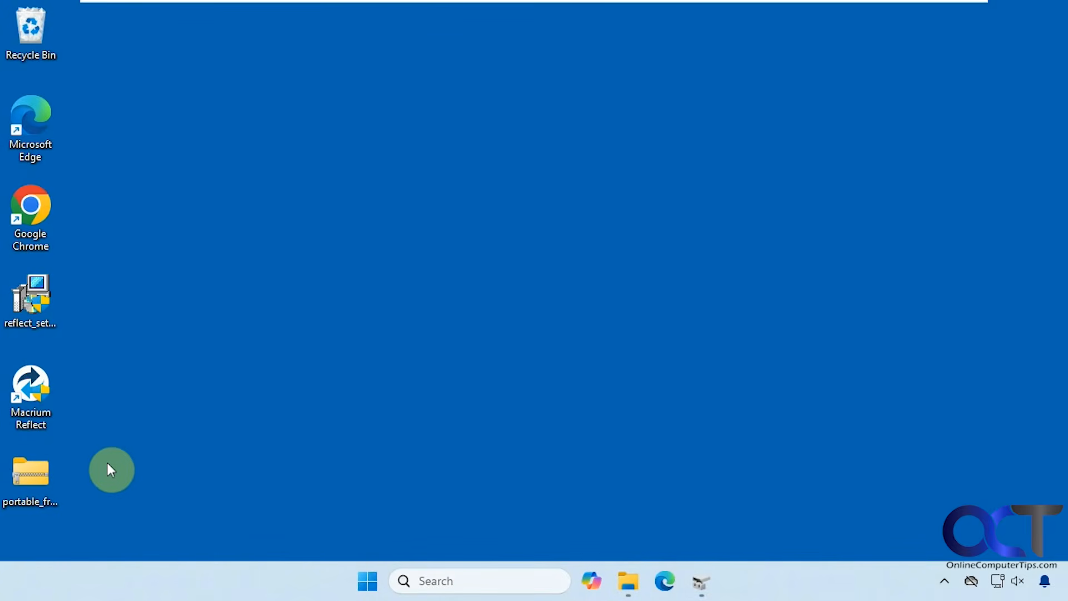
Extract portable_free.zip on the desktop to the suggested portable_free folder and open that folder.
left_click(38, 479)
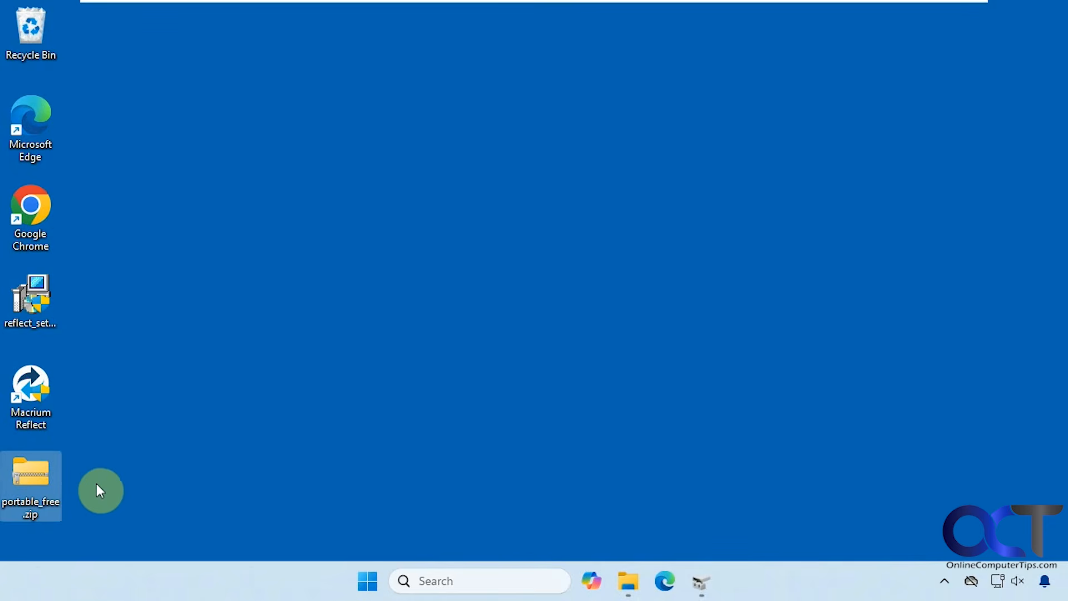
double_click(44, 483)
right_click(44, 479)
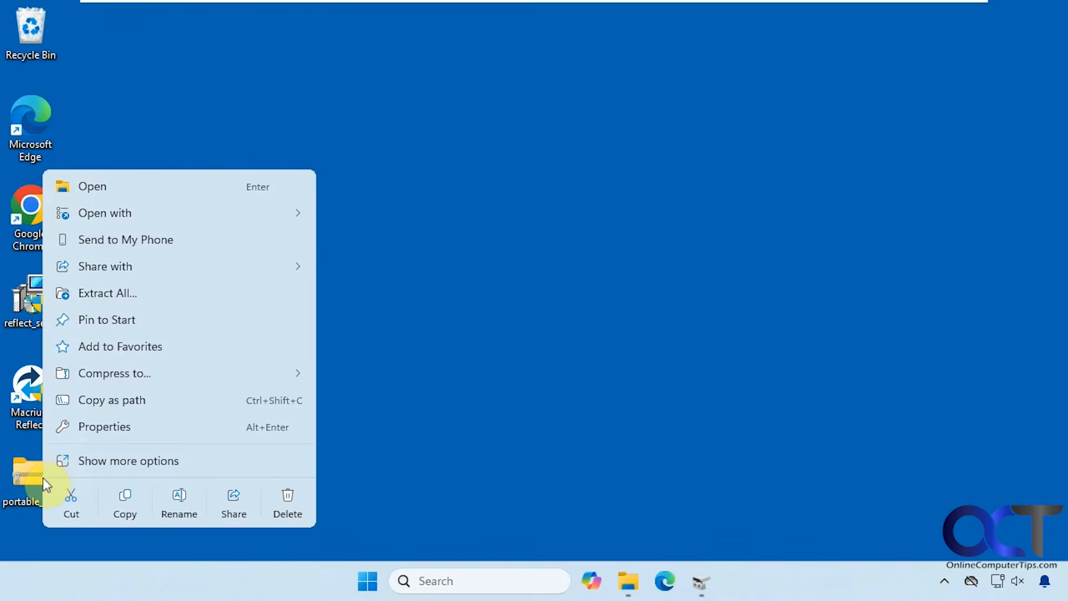
left_click(137, 296)
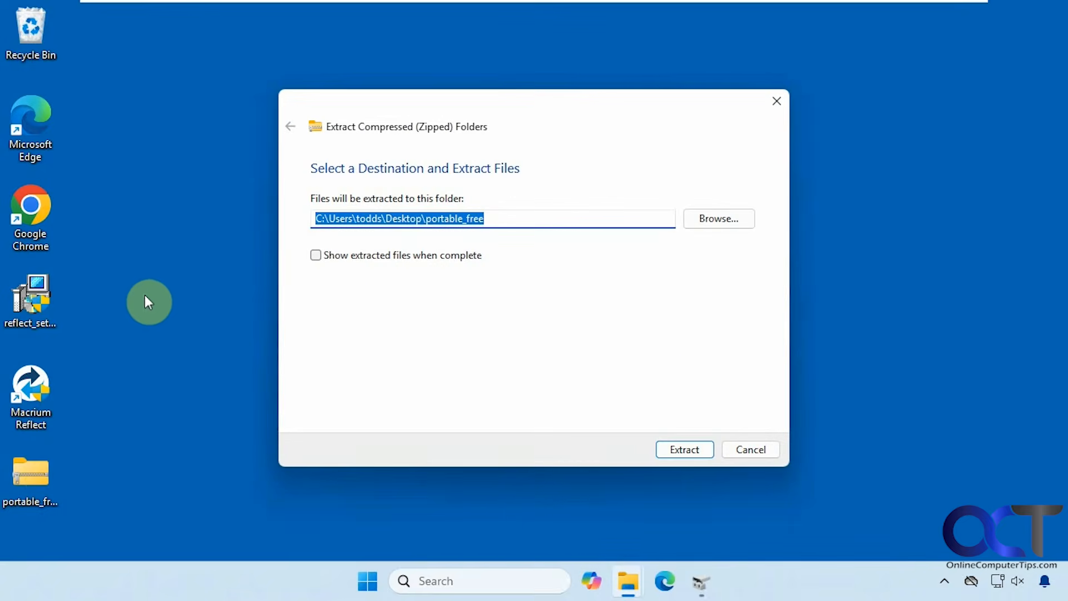
left_click(683, 448)
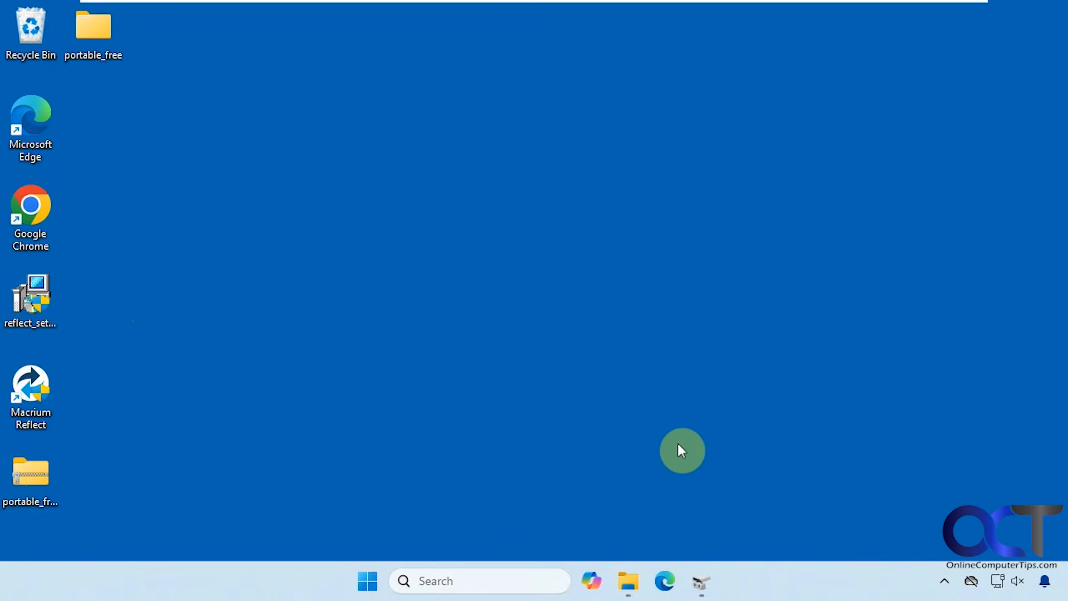
double_click(95, 56)
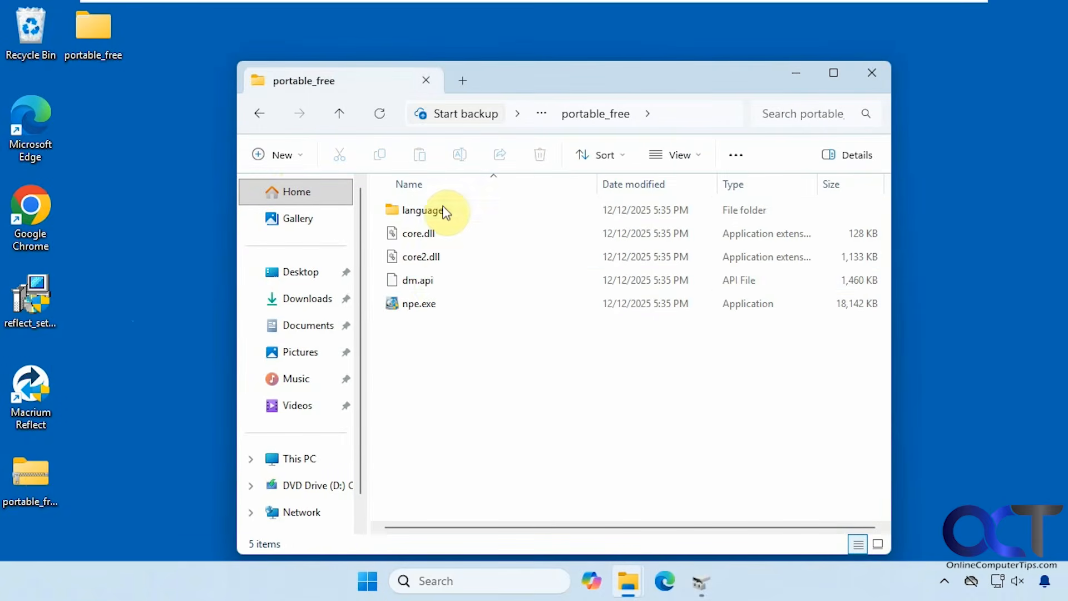
Run npe.exe from the portable_free folder, allow it to make changes, and maximize NIUBI Partition Editor.
double_click(423, 301)
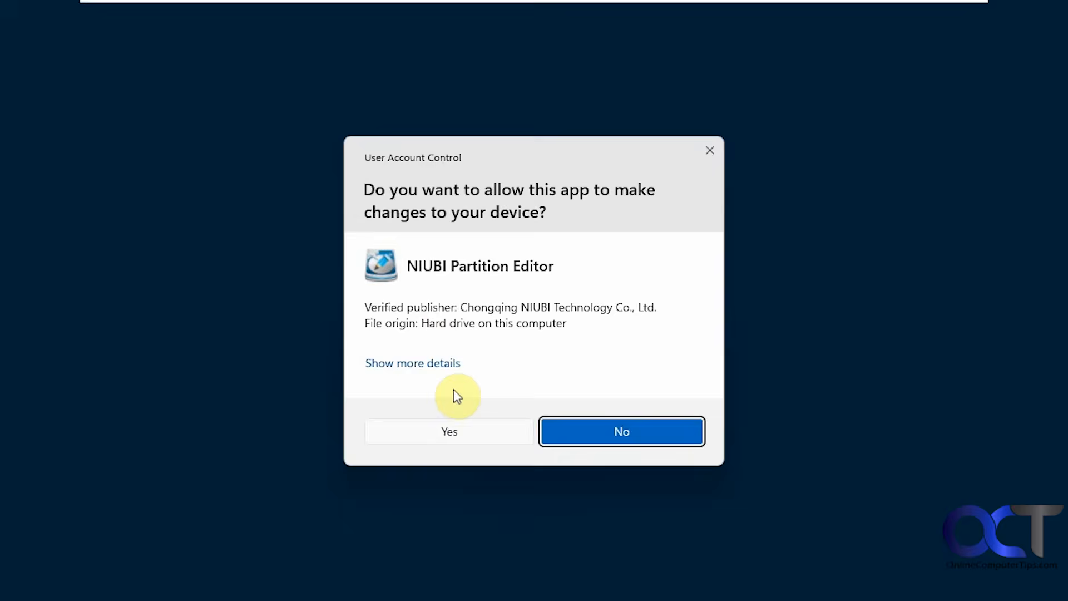
left_click(457, 429)
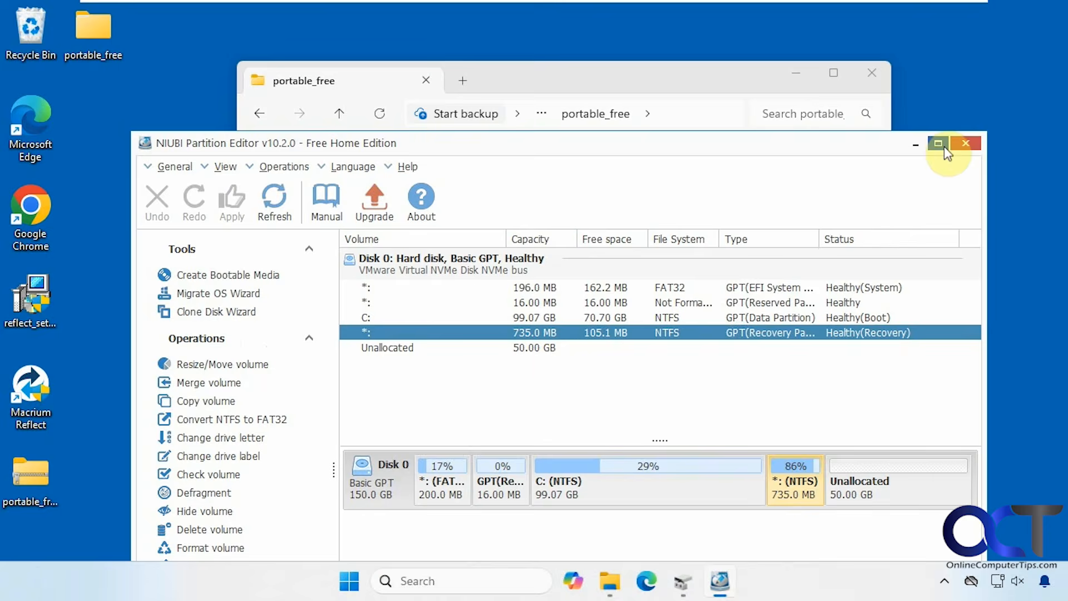
left_click(944, 148)
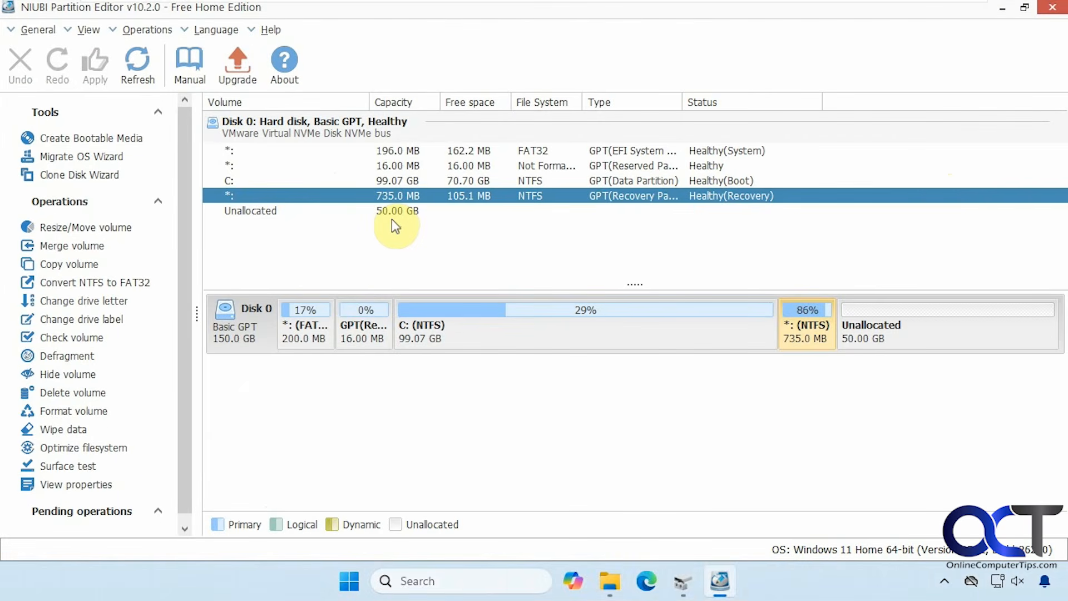
Move the 735 MB recovery partition to the end of Disk 0, leaving 51,202 MB unallocated before it and 0 after.
right_click(799, 328)
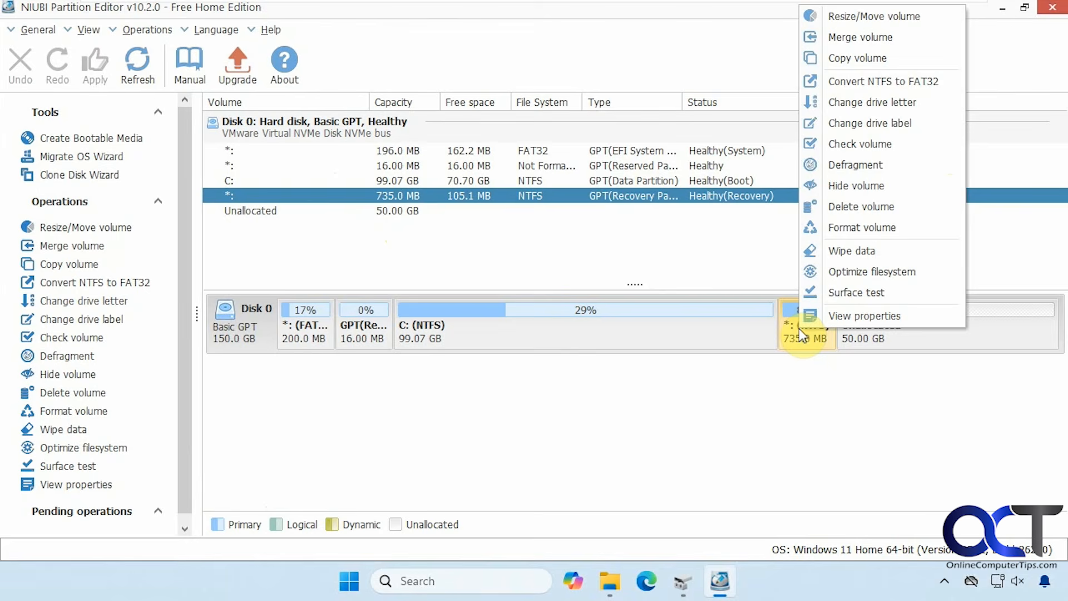
left_click(863, 25)
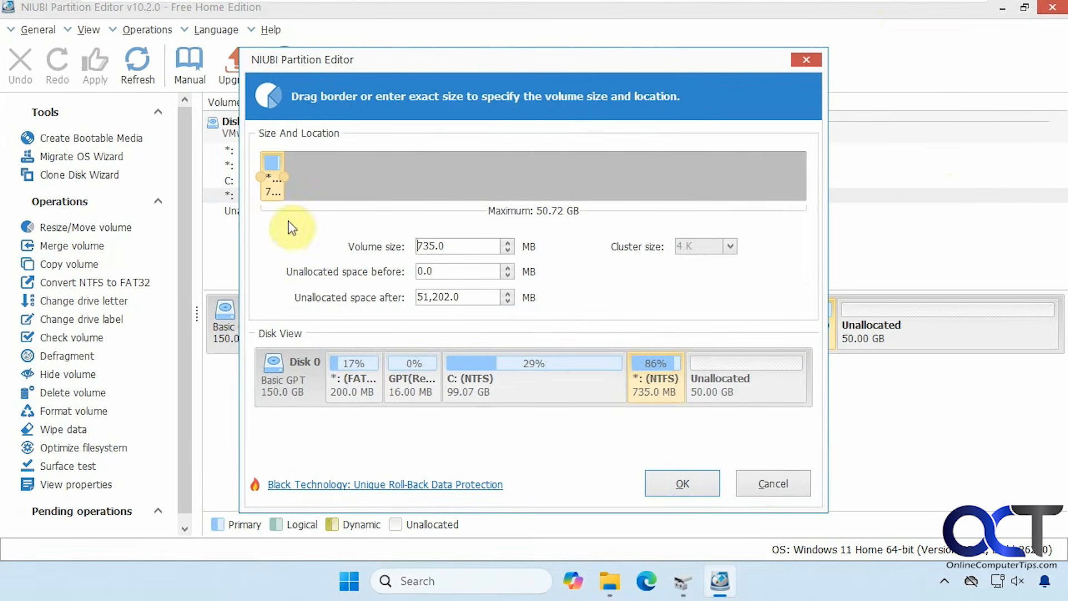
left_click_drag(266, 189, 801, 188)
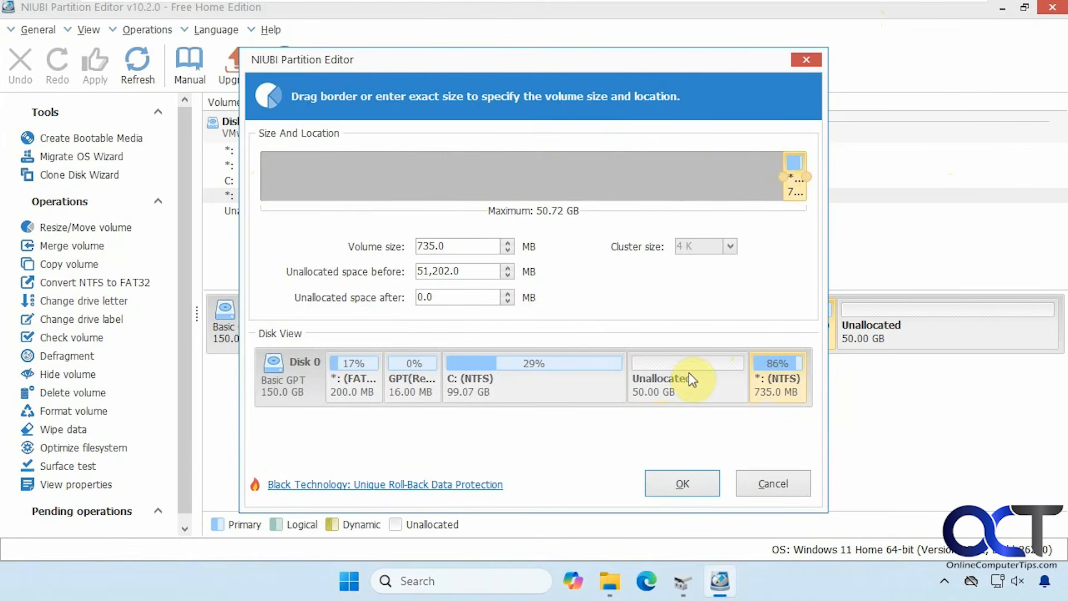
left_click(683, 486)
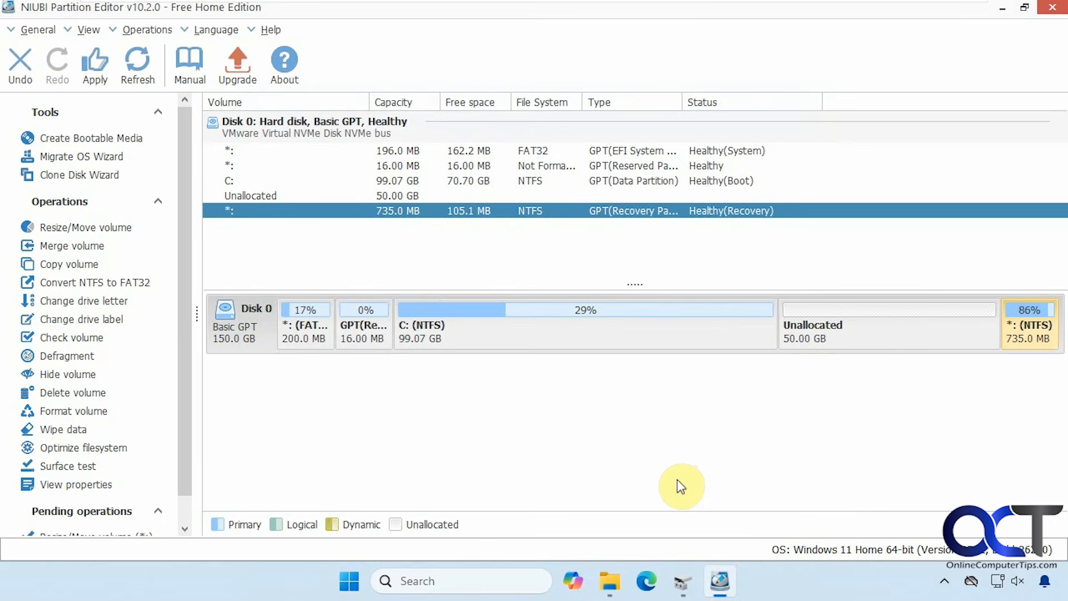
Close both open File Explorer windows, portable_free and This PC.
left_click(611, 580)
left_click(732, 433)
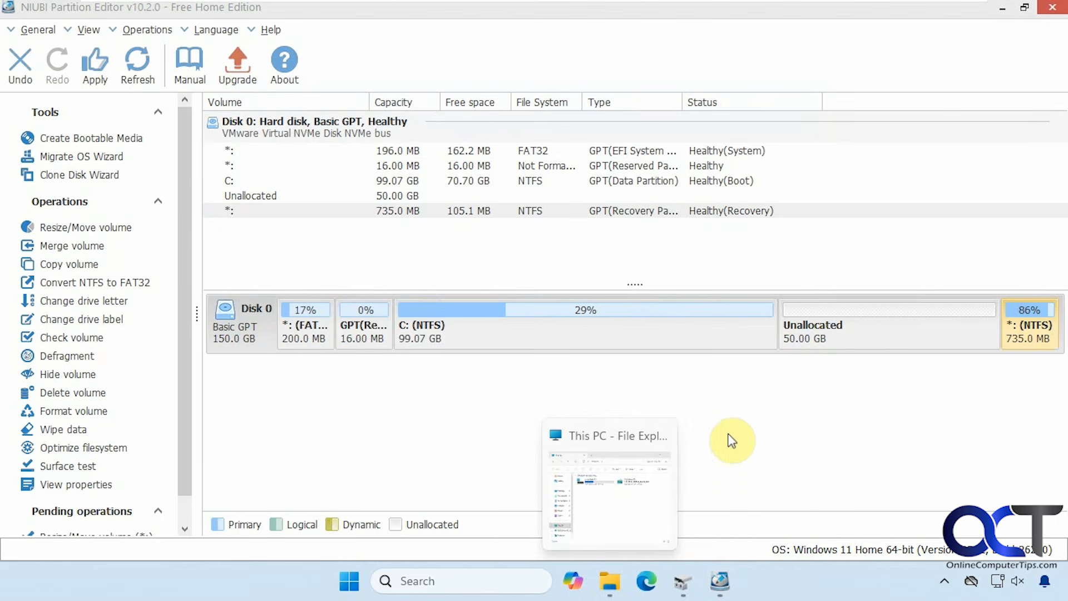
left_click(666, 436)
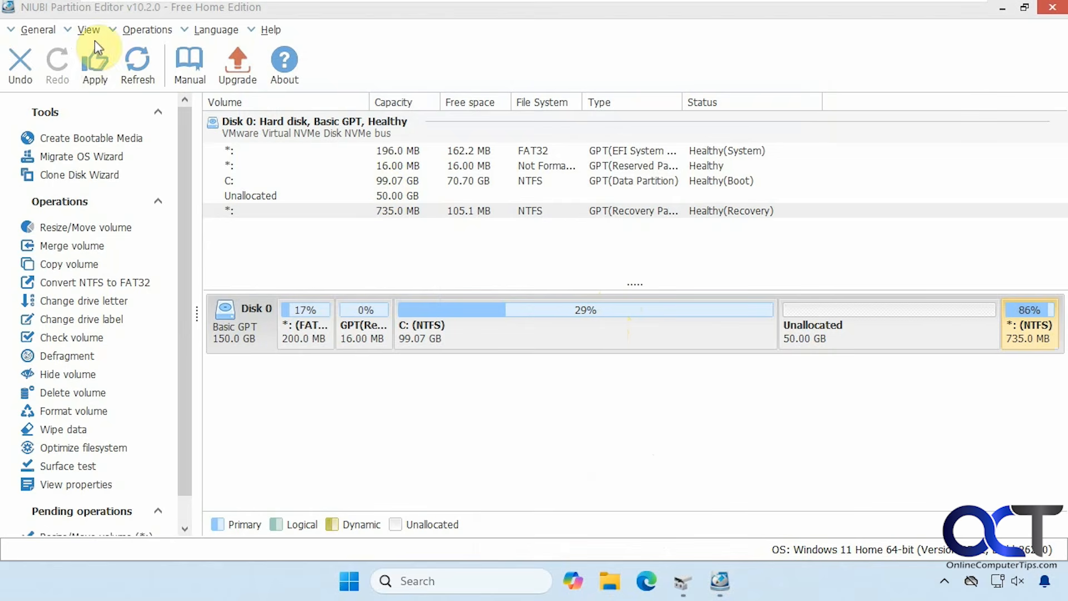
Apply the pending recovery partition move, confirm its execution, and close NIUBI Partition Editor.
left_click(95, 60)
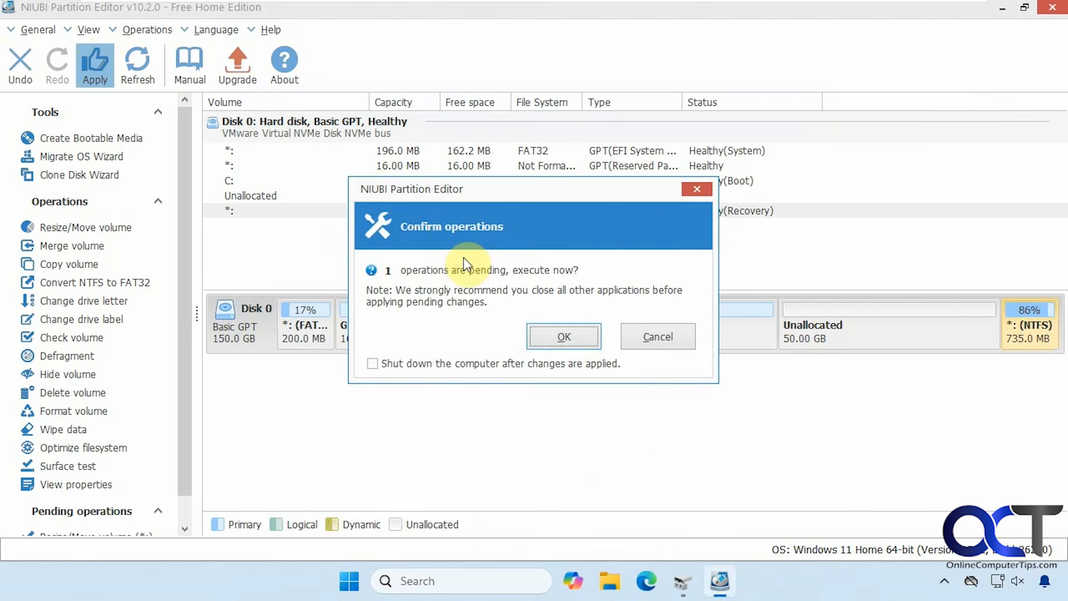
left_click(559, 330)
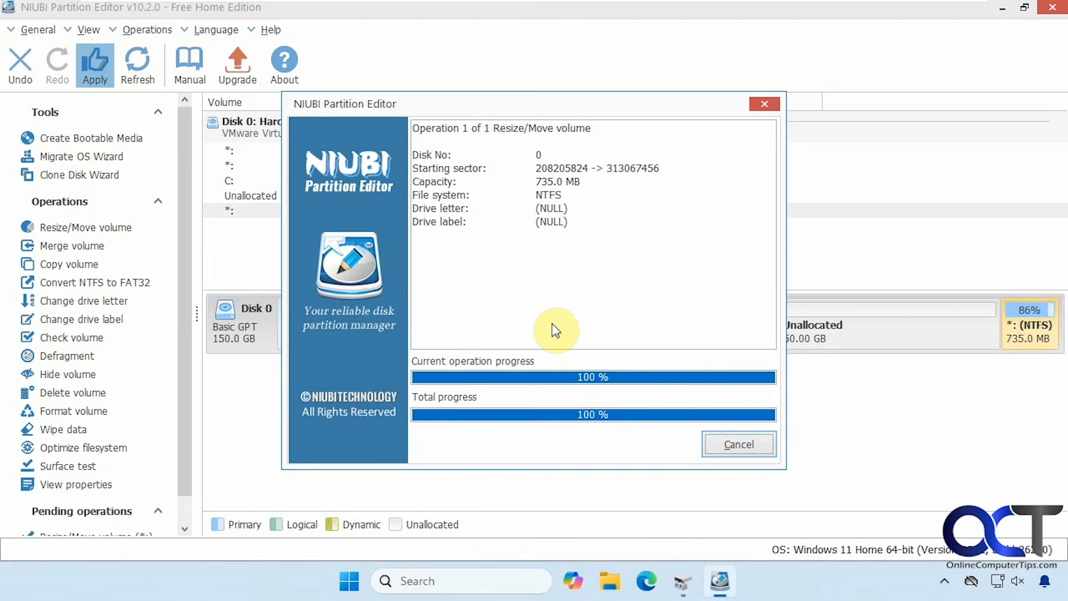
left_click(533, 312)
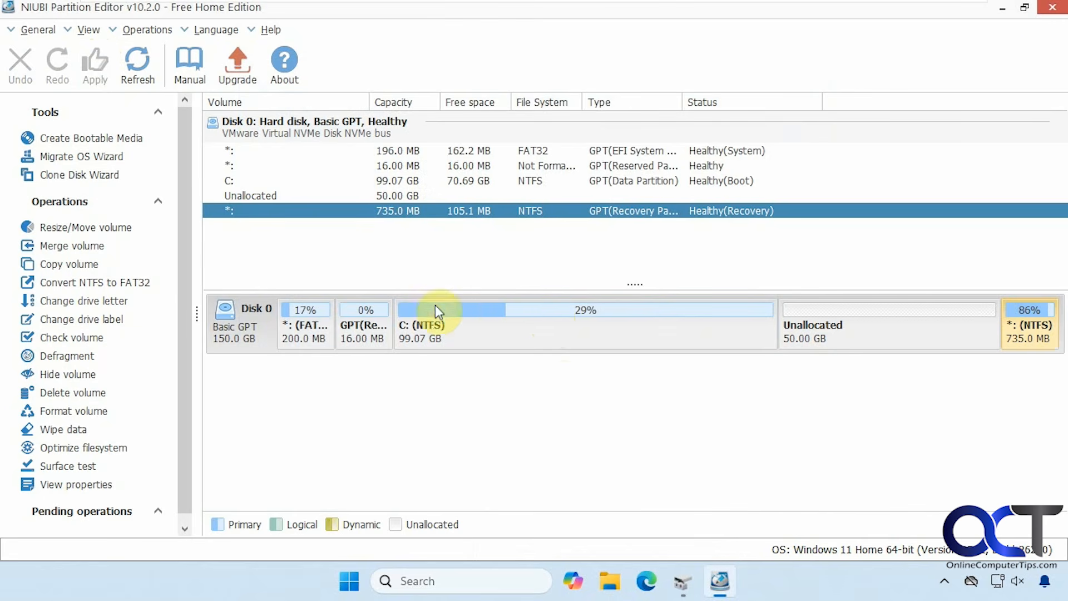
left_click(1050, 12)
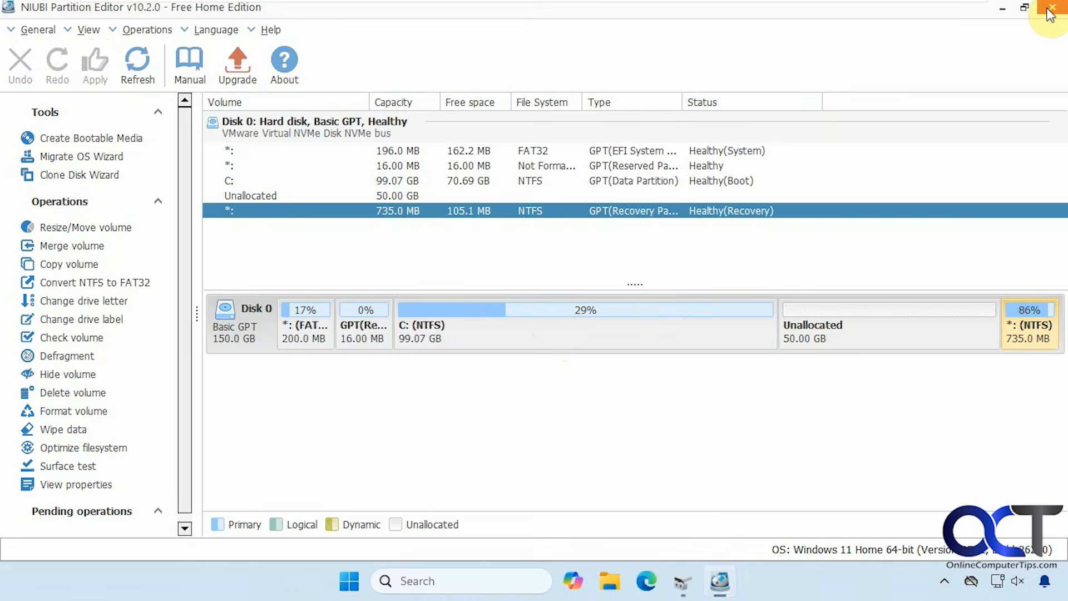
Switch to Disk Management and extend C: by 51200 MB using the adjacent unallocated space on Disk 0.
left_click(702, 582)
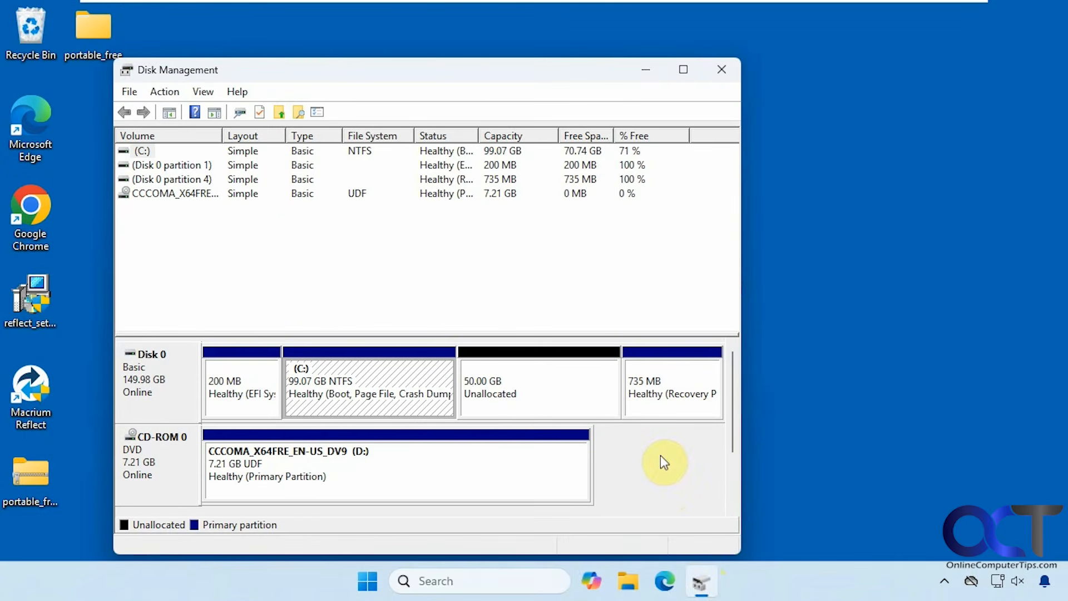
right_click(399, 378)
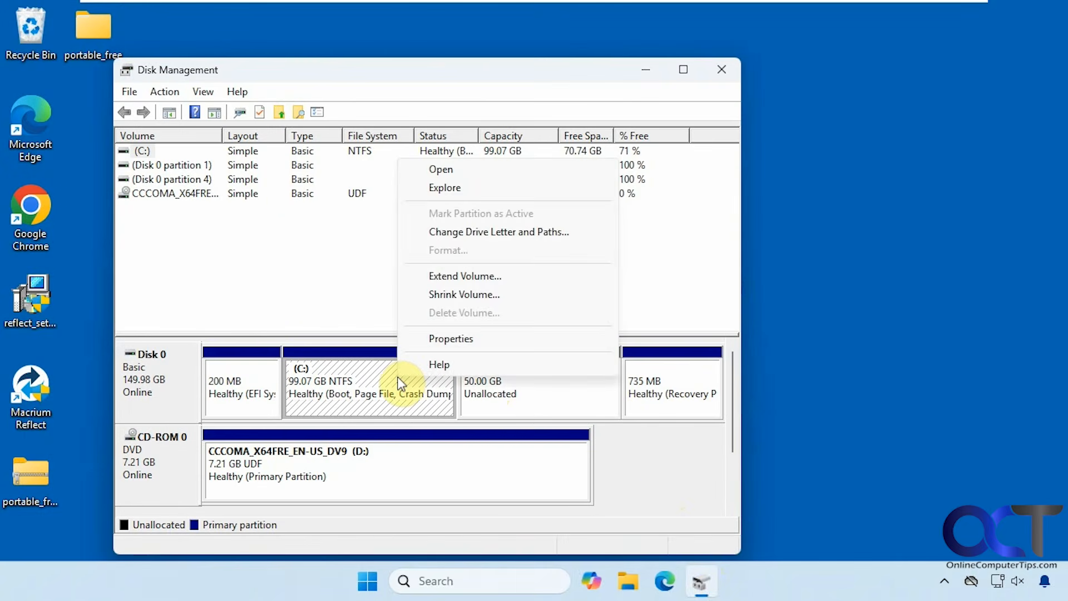
left_click(460, 277)
left_click(448, 463)
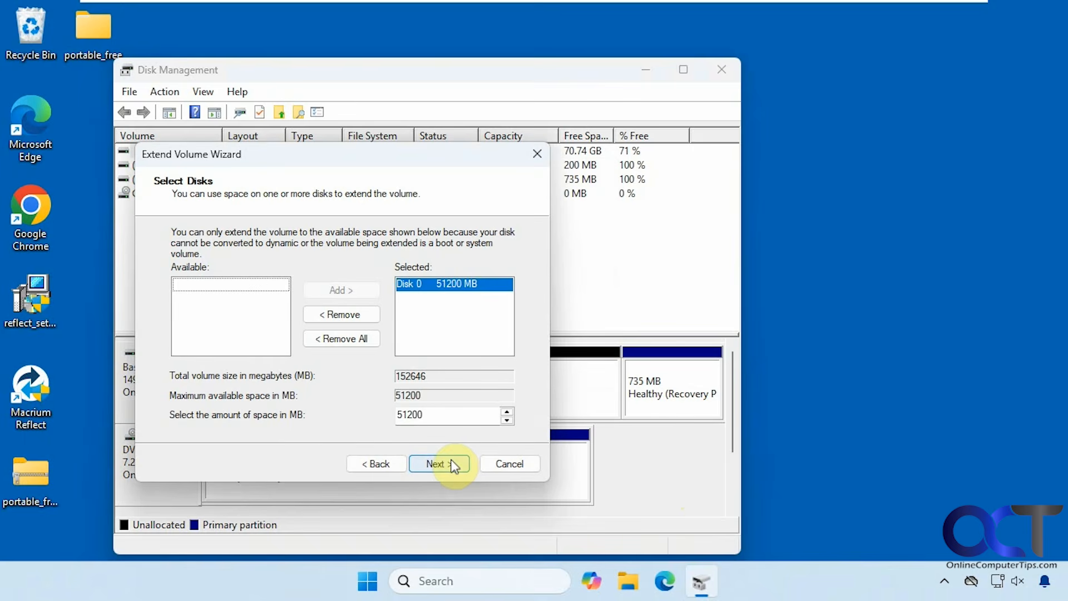
left_click(445, 463)
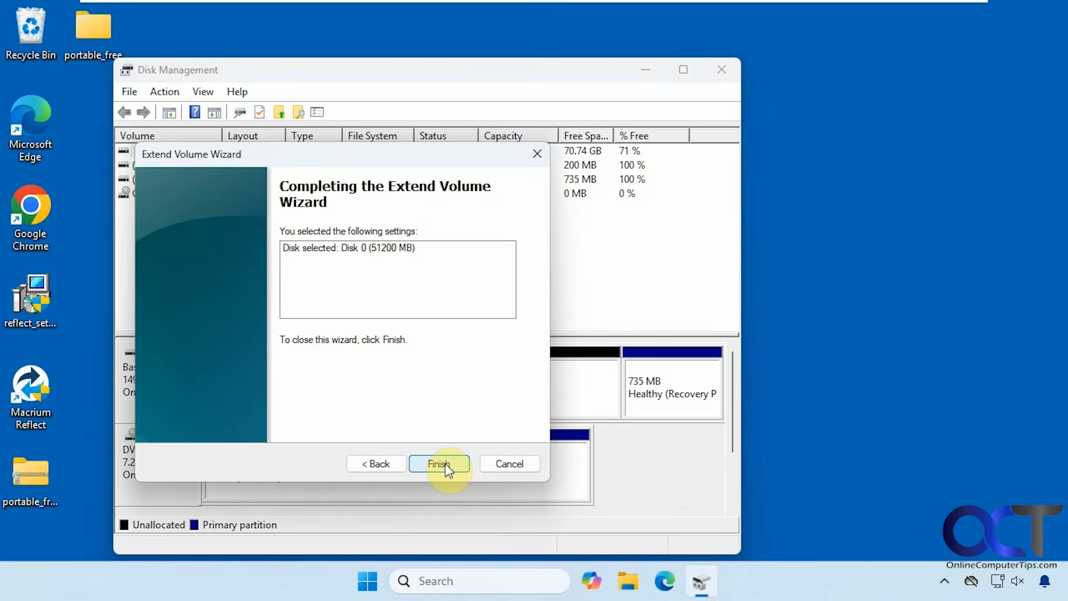
left_click(444, 463)
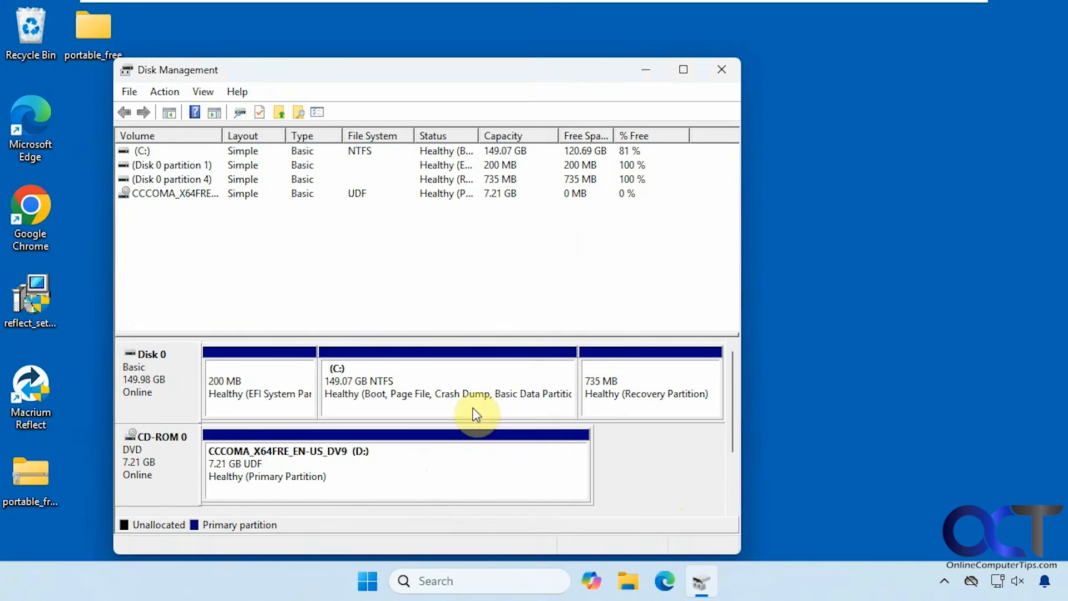
Check the free space and total size of Local Disk (C:) under This PC in File Explorer, then close the window.
left_click(632, 583)
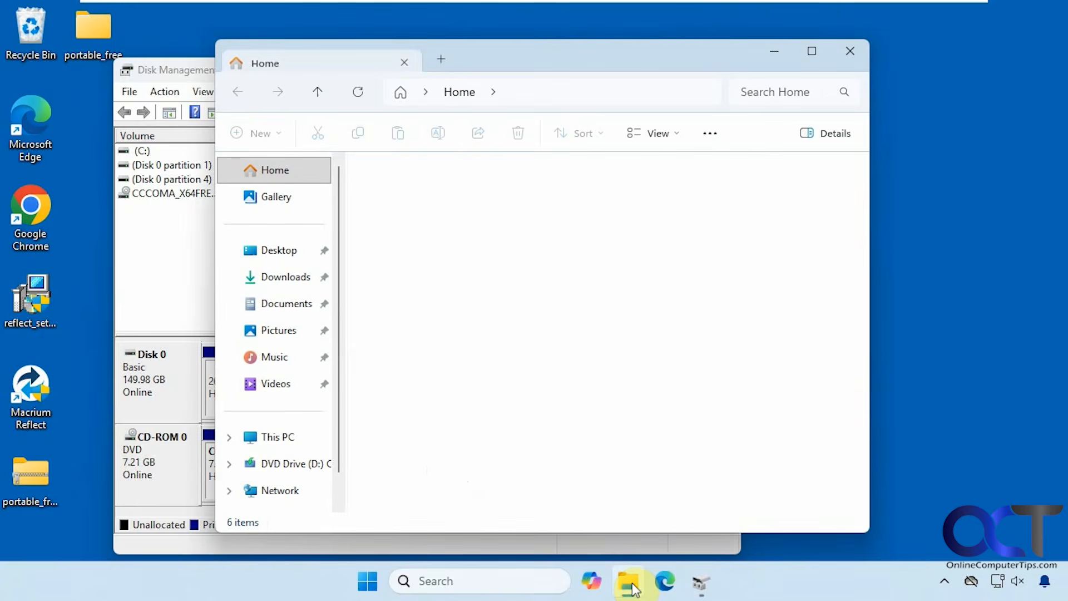
left_click(279, 437)
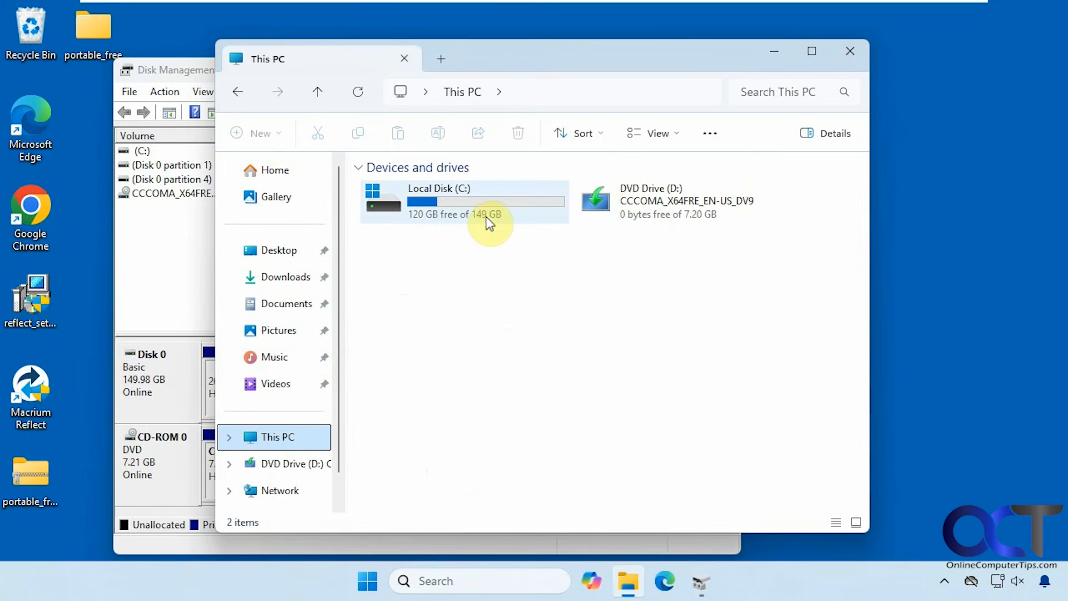
left_click(850, 53)
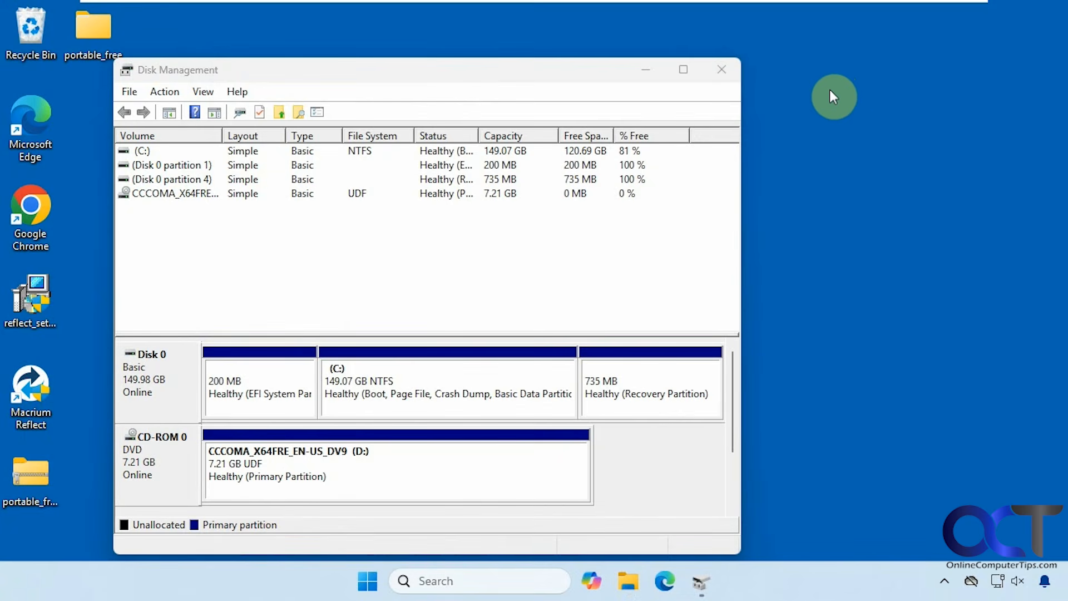